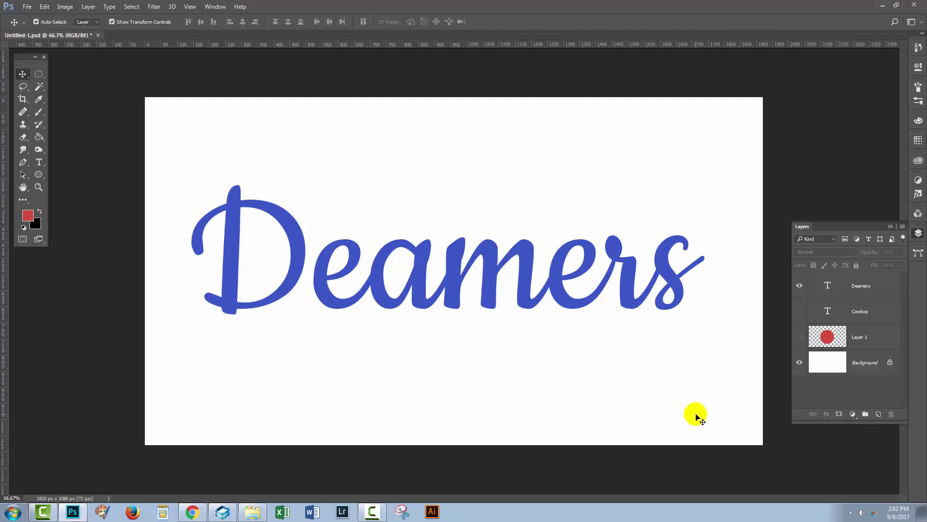
- Select the Deamers text layer and open its fx layer-effects list
click(827, 287)
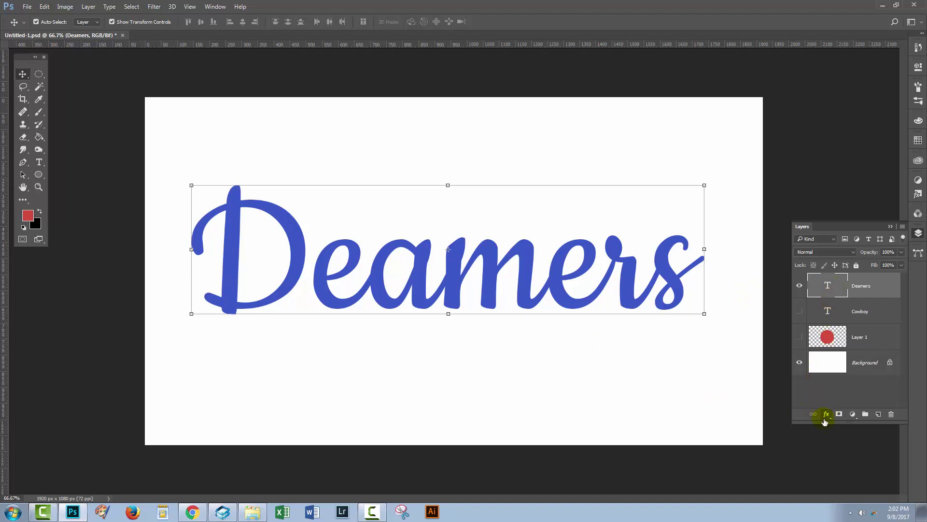
click(827, 414)
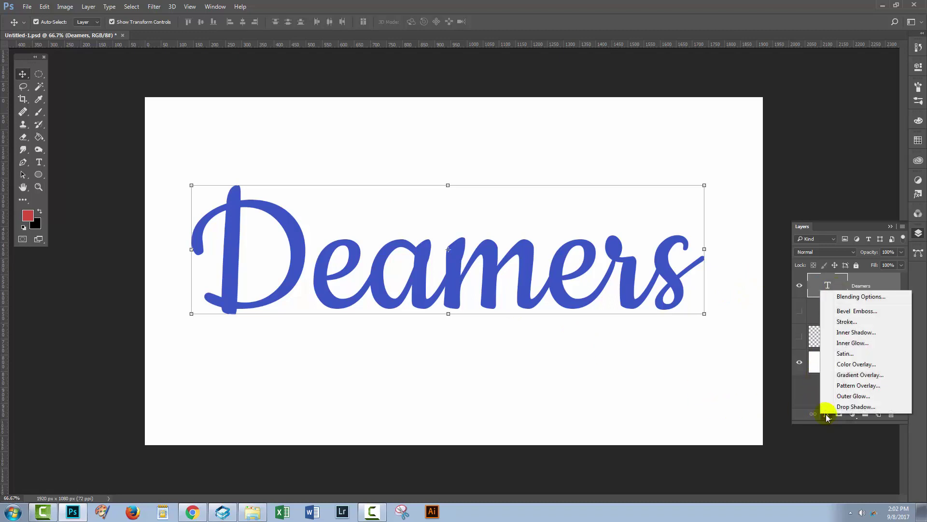
- Add a Drop Shadow to Deamers with size 10 px, distance 11 px and 78% opacity
click(842, 408)
mouse_move(616, 48)
mouse_down()
mouse_move(569, 221)
mouse_move(540, 210)
mouse_up()
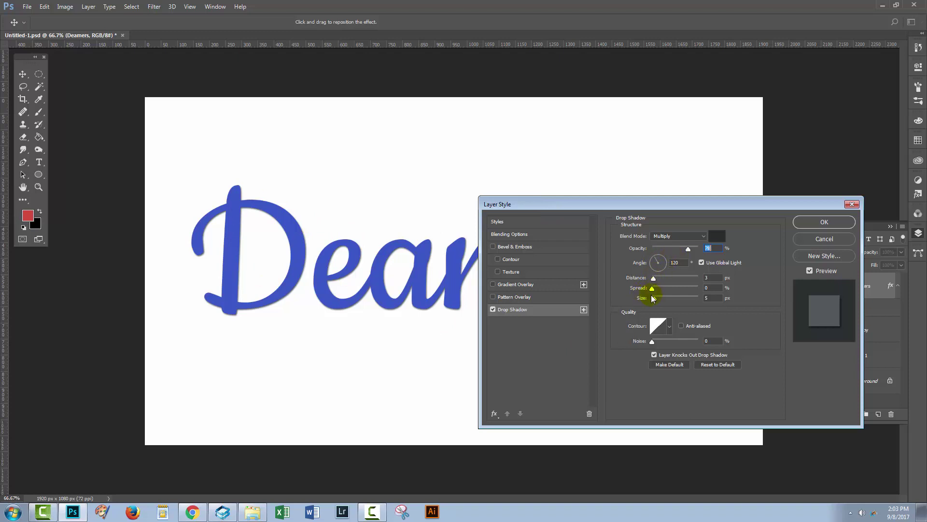
drag(655, 300, 658, 280)
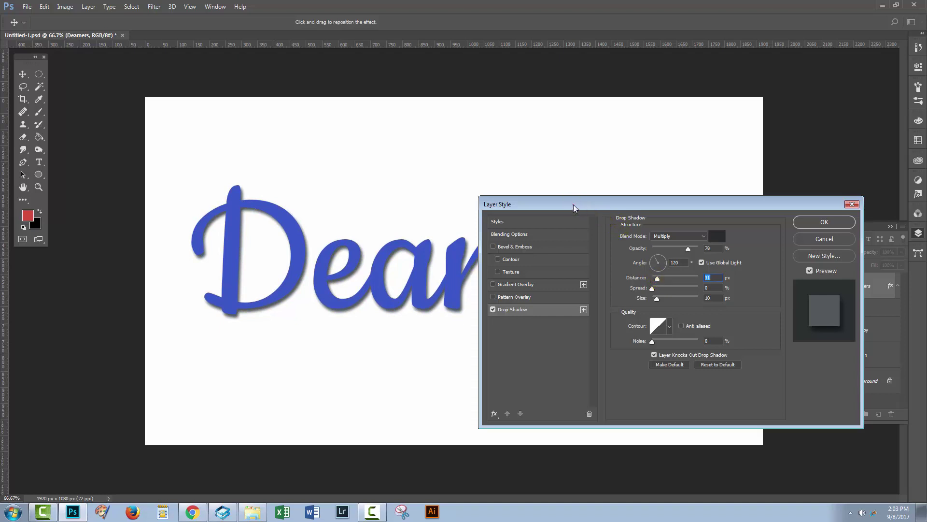
mouse_move(579, 203)
mouse_down()
mouse_move(662, 135)
mouse_move(490, 300)
mouse_move(513, 192)
mouse_up()
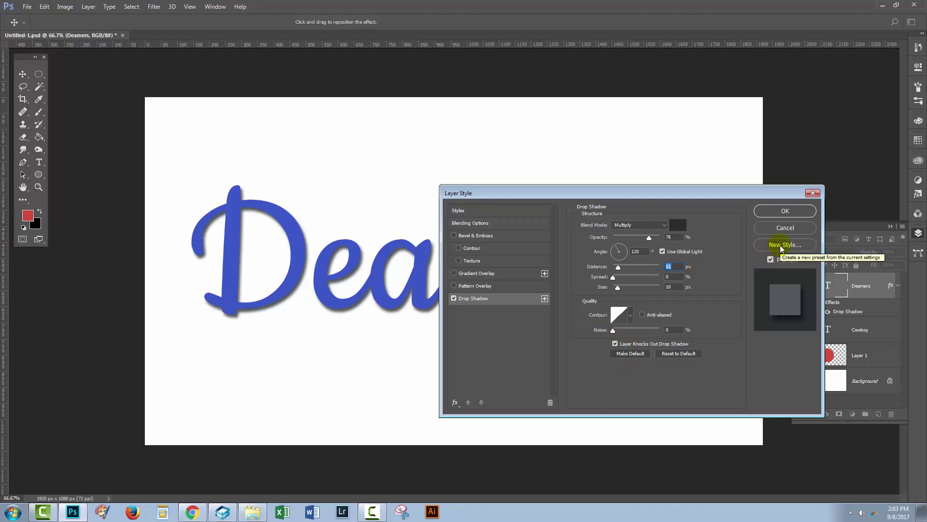
- Save the shadow as the new style 'Drop shadow for text' and confirm it on Deamers
click(781, 245)
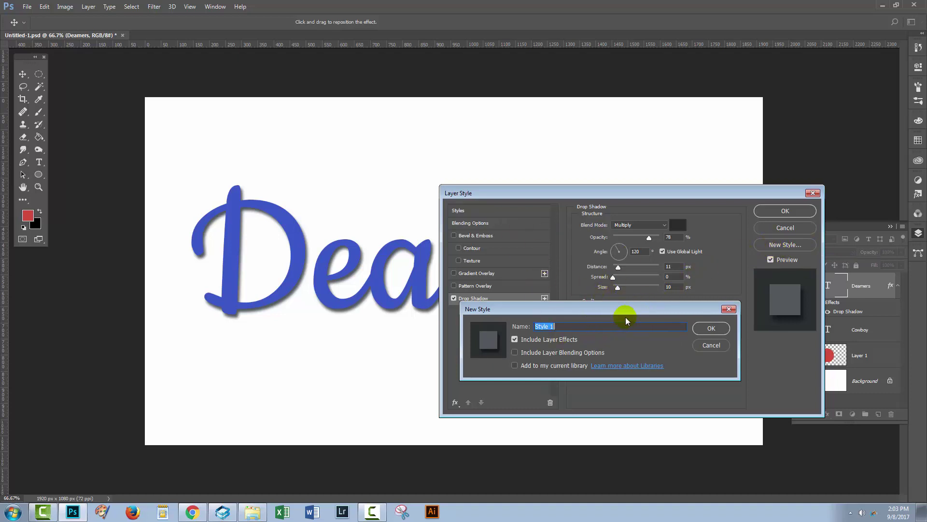
text(Drop shadow for text)
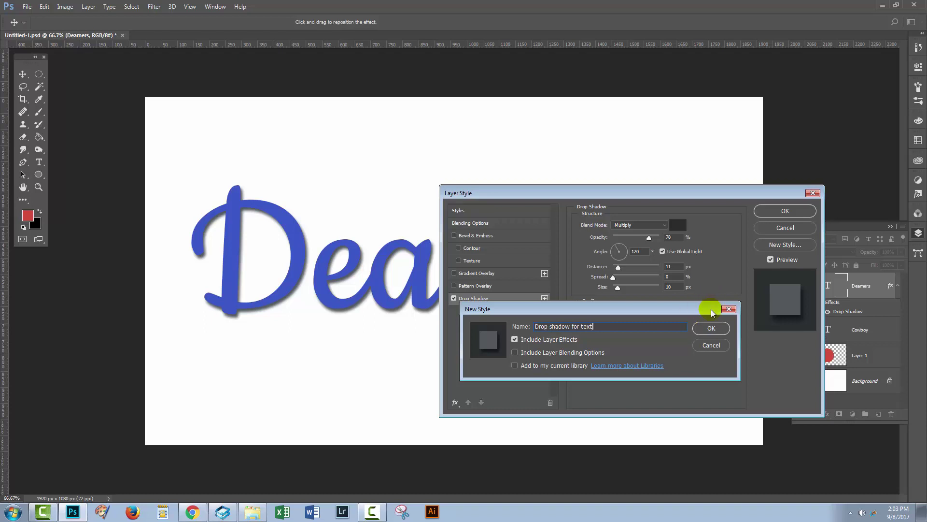
click(706, 330)
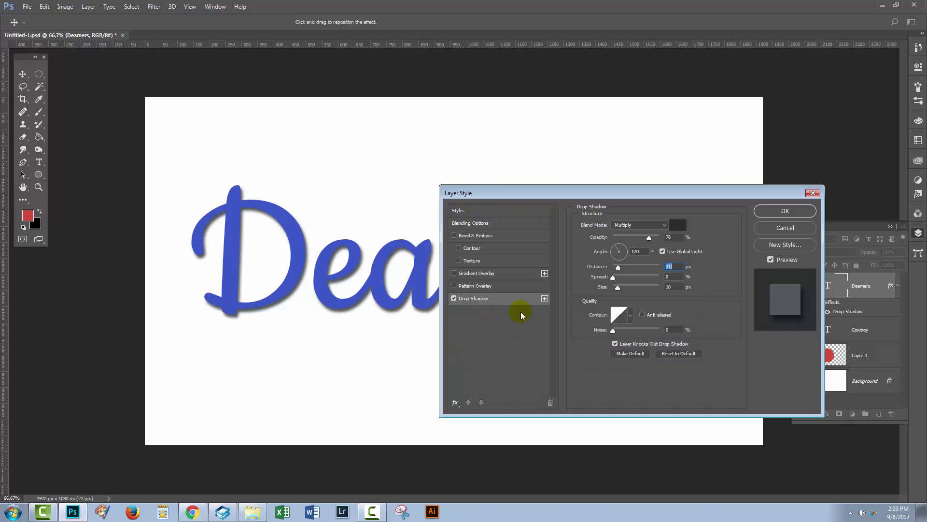
click(778, 211)
- Hide Deamers, make Cowboy visible and selected, and open its fx effects list
click(669, 352)
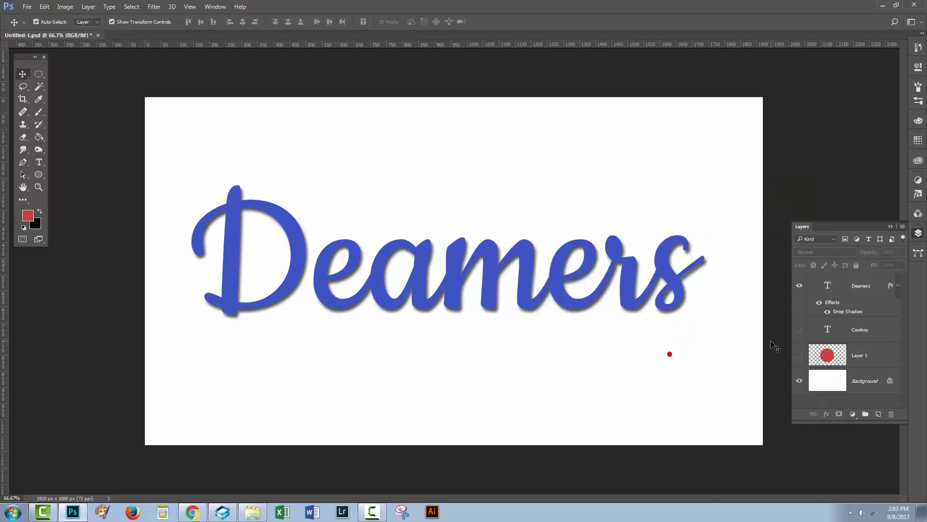
click(800, 289)
click(799, 329)
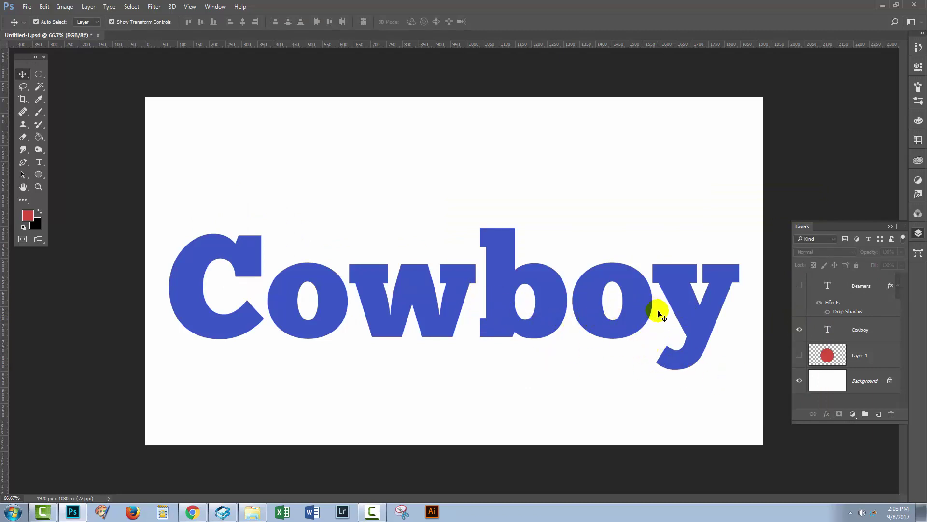
click(855, 331)
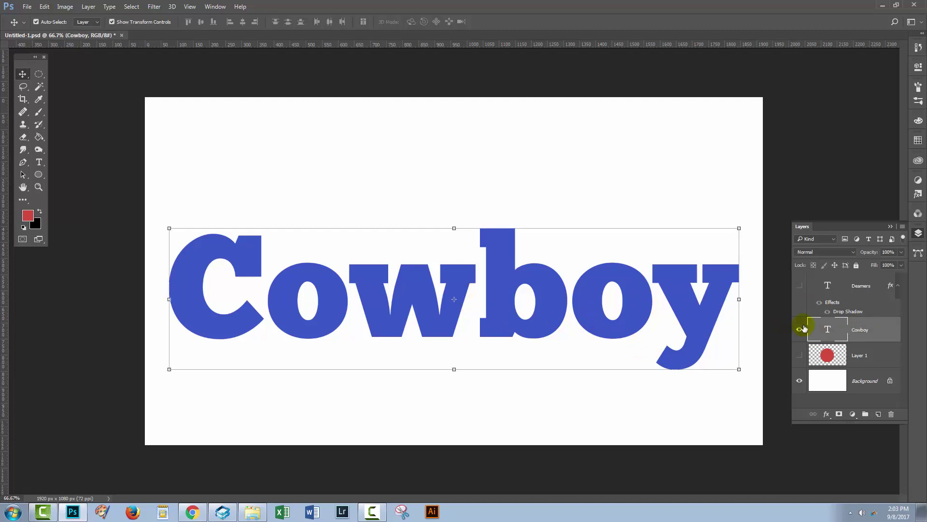
click(826, 414)
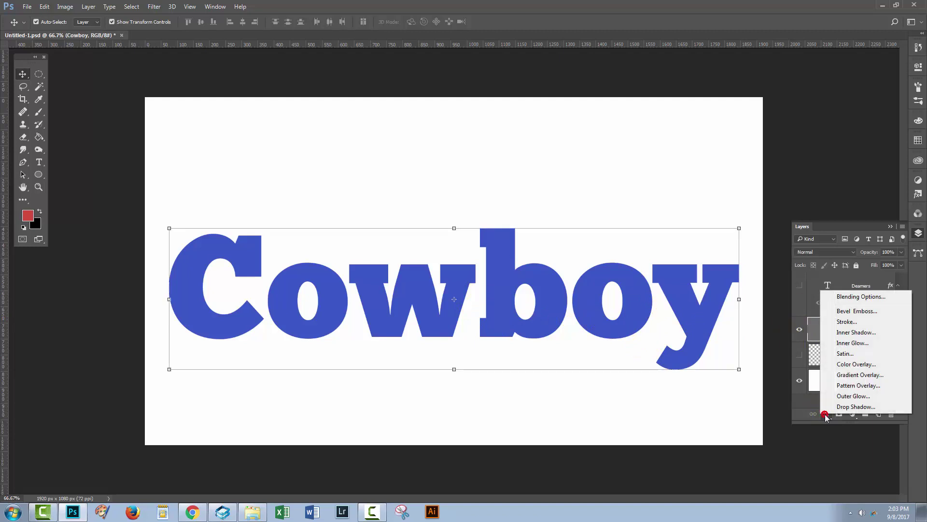
- Start an Inner Glow on Cowboy and preview a drop shadow preset from Styles
click(844, 344)
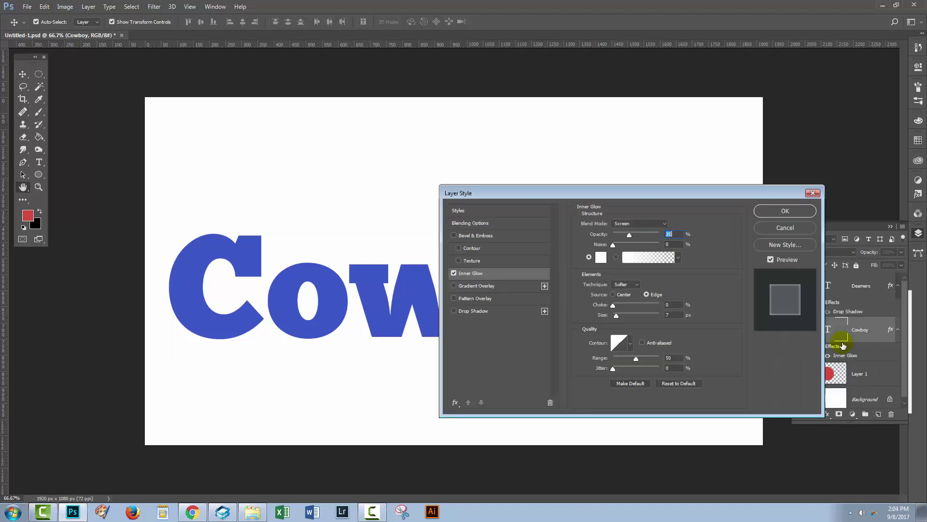
click(458, 211)
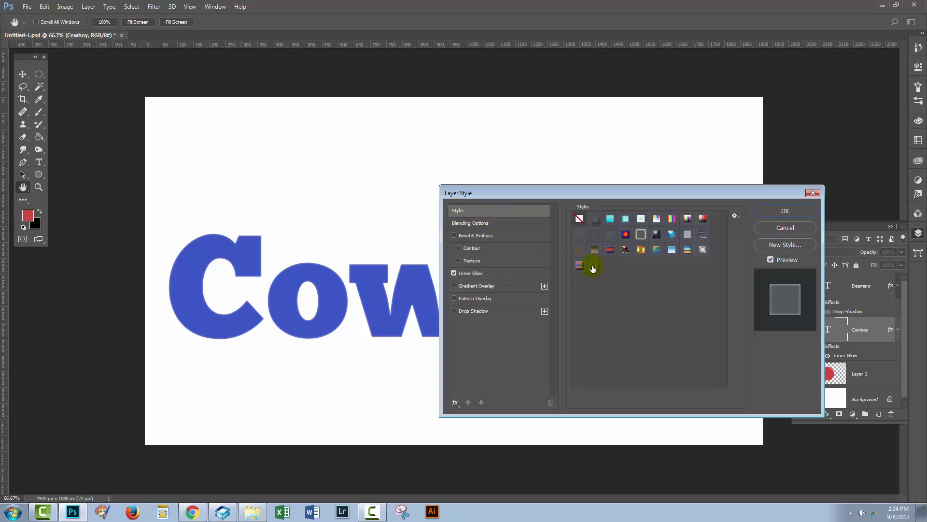
click(595, 265)
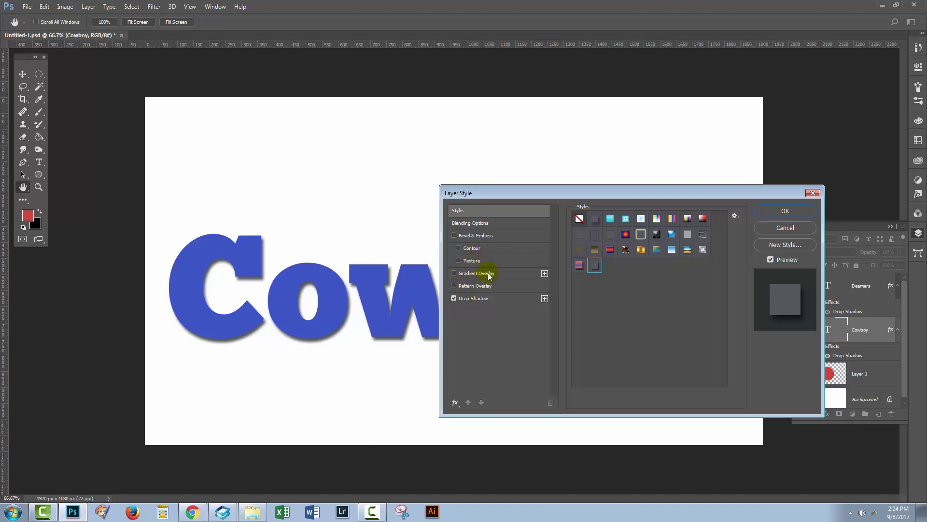
drag(489, 193, 612, 208)
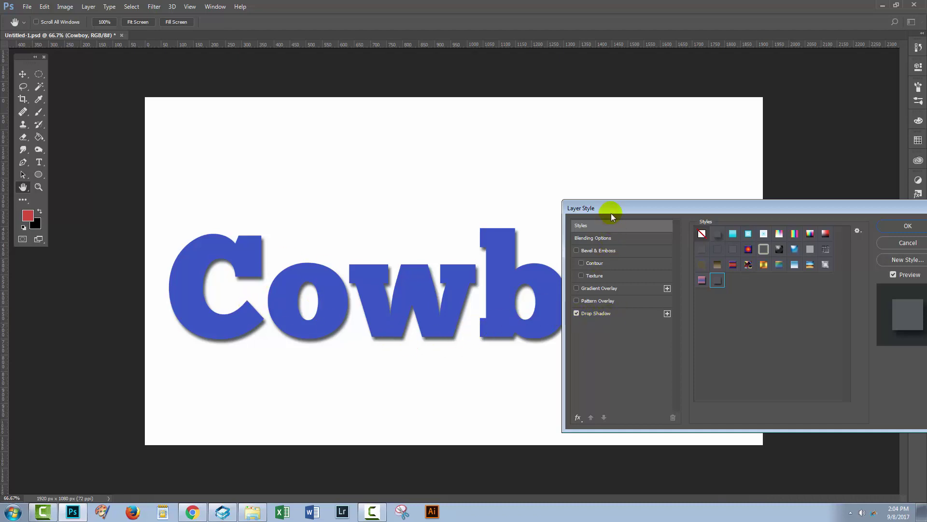
mouse_move(611, 212)
mouse_down()
mouse_move(706, 303)
mouse_move(564, 68)
mouse_up()
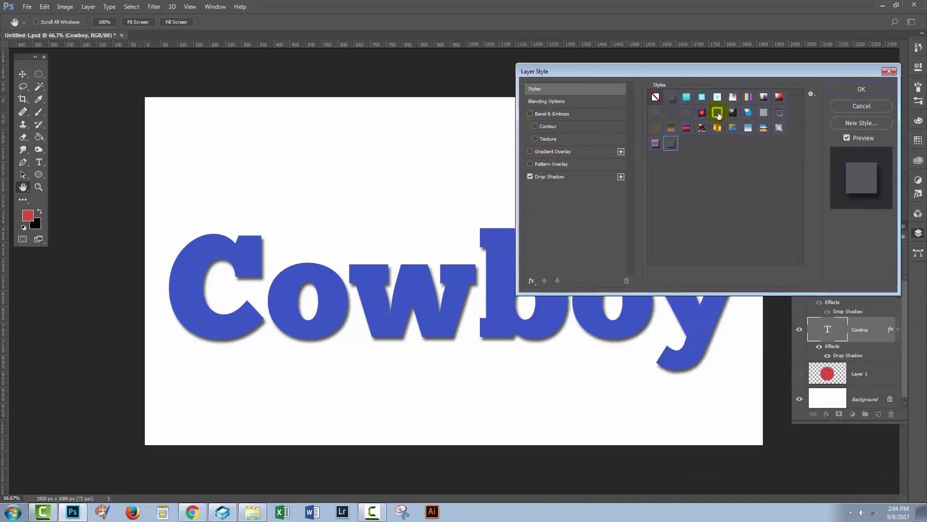
- Try the rainbow, blue bevelled and pattern presets, settling on the blue-and-orange chrome style
click(733, 97)
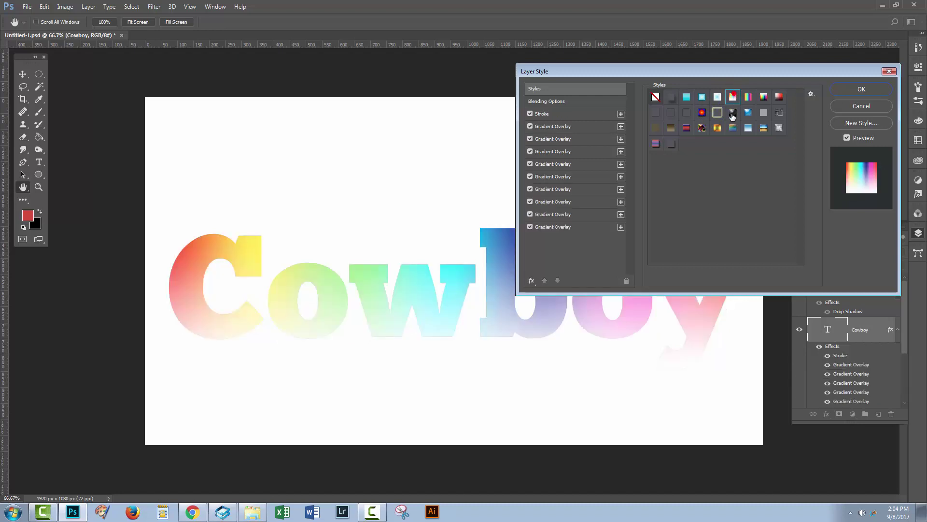
click(703, 99)
drag(677, 70, 740, 159)
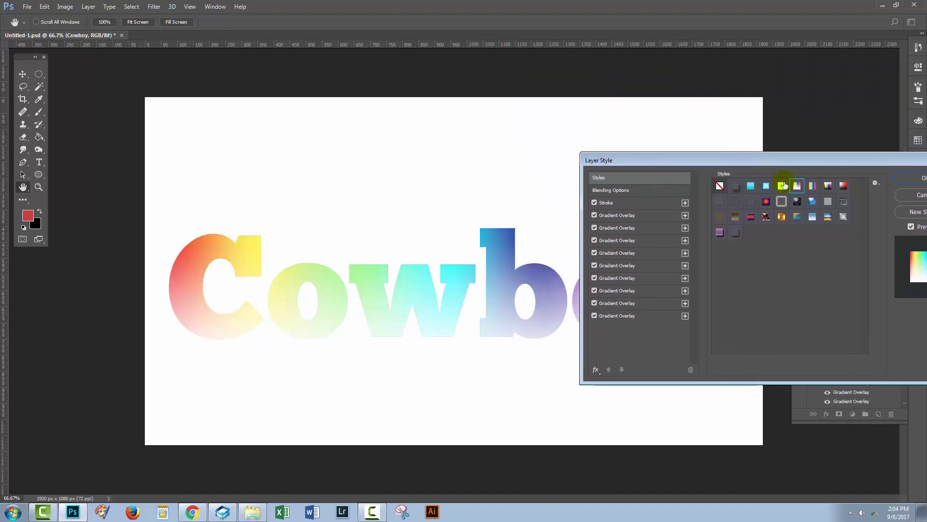
click(813, 186)
click(812, 200)
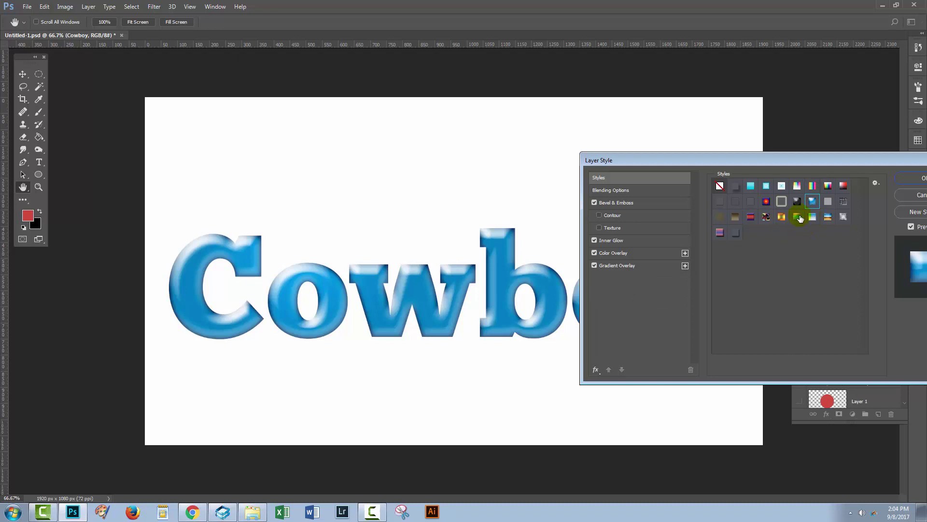
click(797, 216)
click(826, 217)
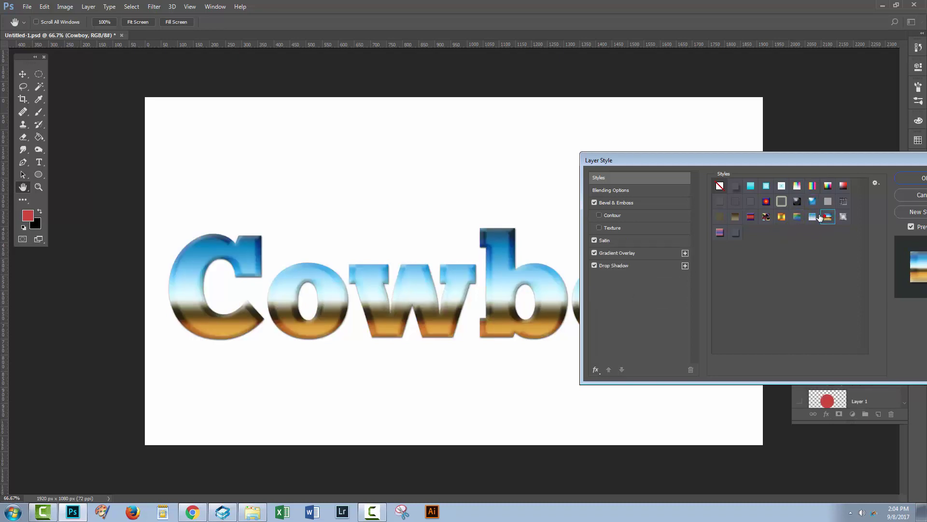
- Confirm the chrome style on Cowboy, hide Cowboy, and show and select the red circle layer
drag(783, 167, 637, 176)
click(772, 188)
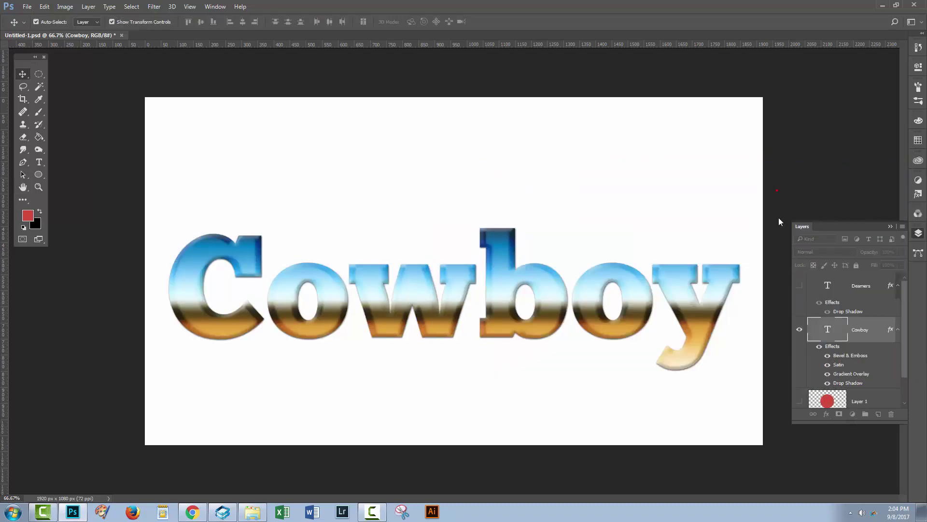
click(799, 329)
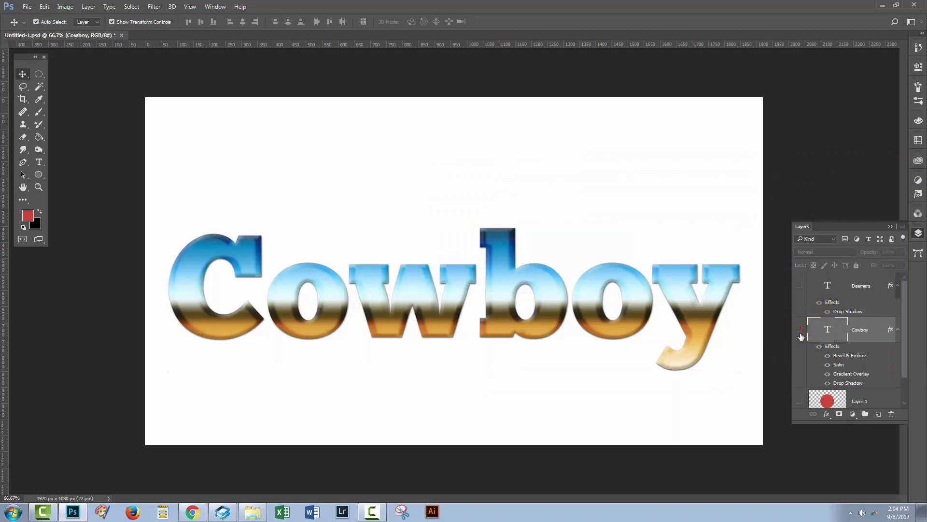
click(799, 401)
click(868, 402)
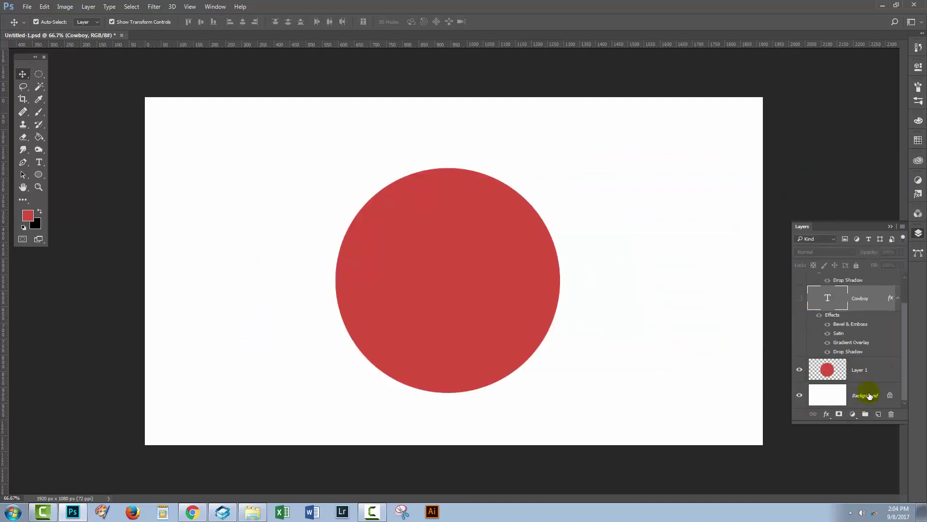
- Start an Outer Glow on the circle and switch the Layer Style dialog to Styles
click(828, 414)
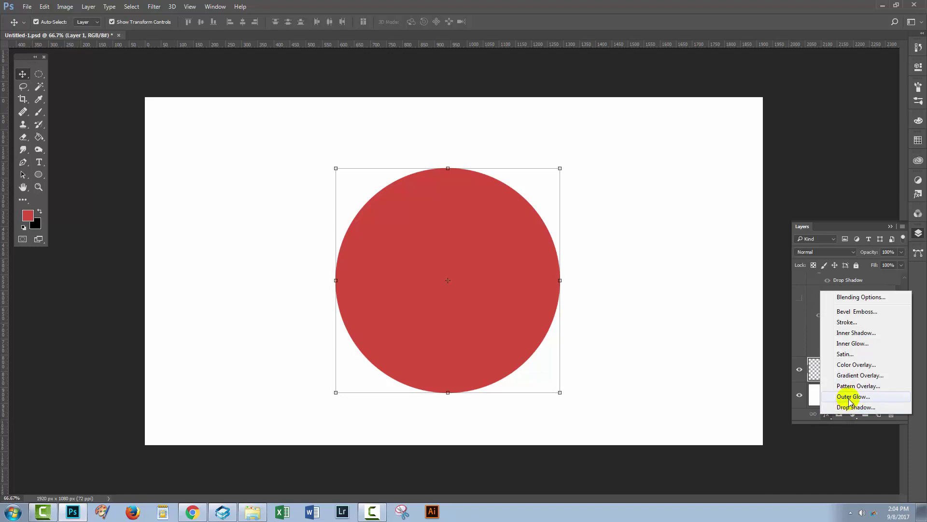
click(850, 397)
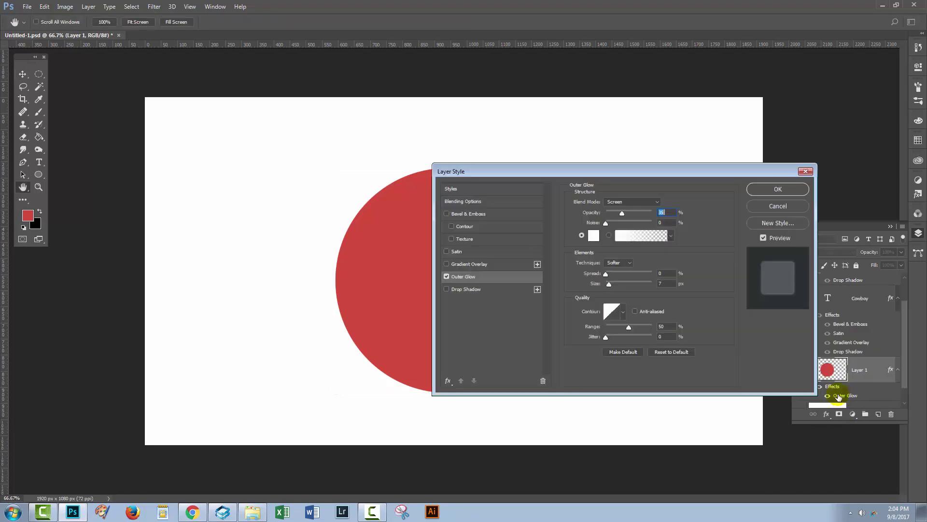
click(487, 189)
drag(509, 170, 656, 165)
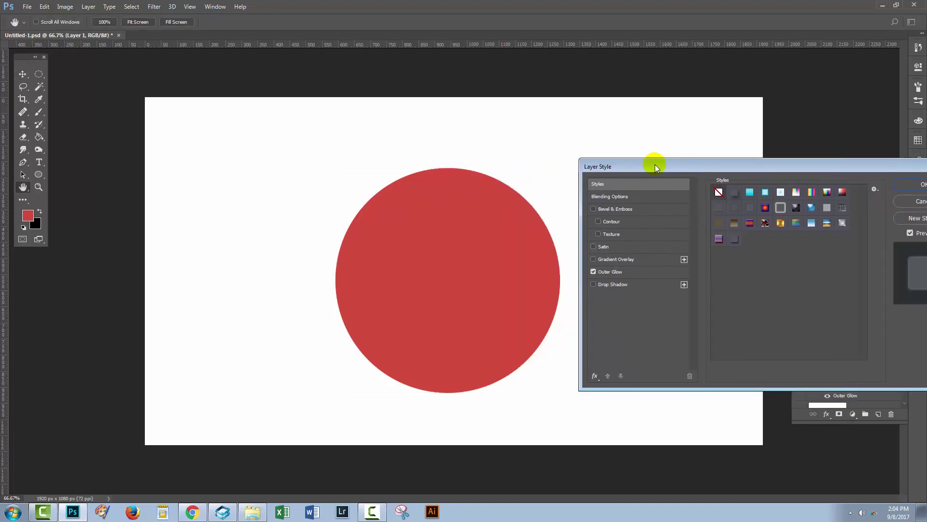
- Preview the chrome and striped presets on the circle, ending with the cyan style
click(827, 224)
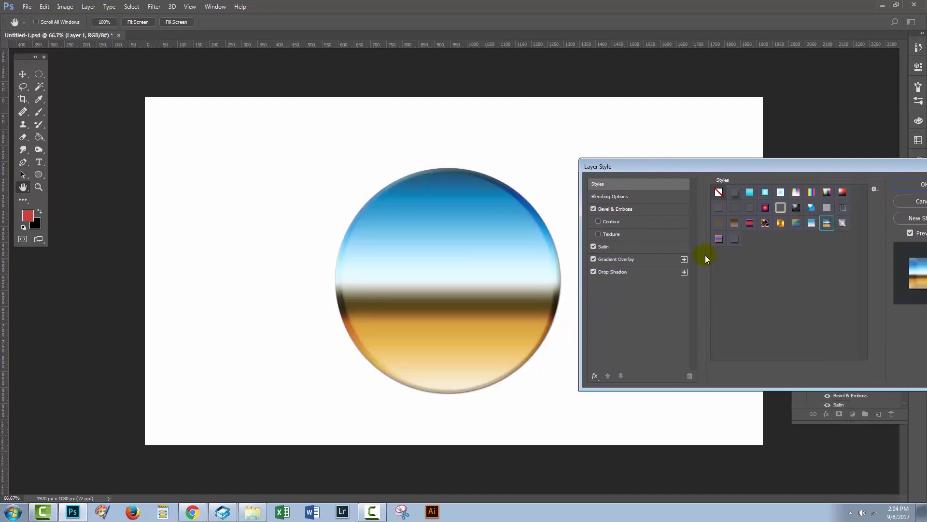
click(720, 242)
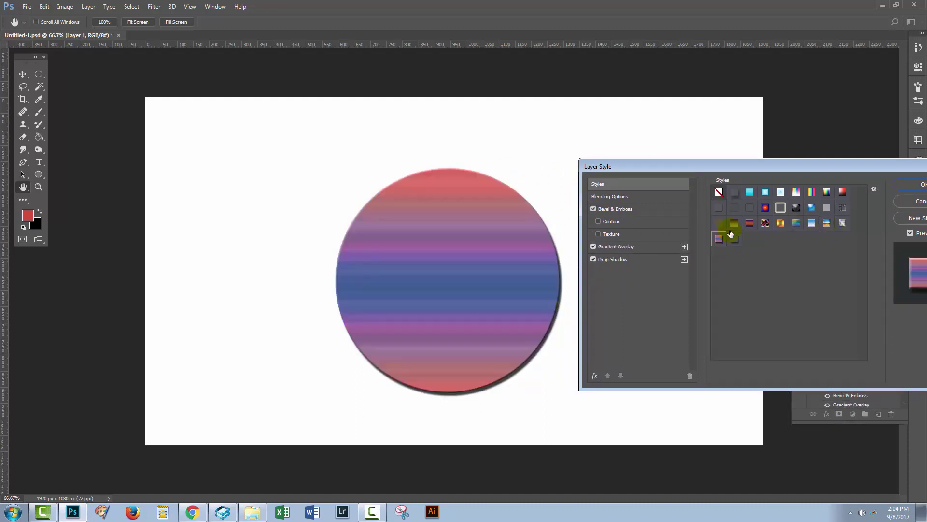
click(751, 193)
mouse_move(755, 225)
mouse_down()
mouse_move(738, 287)
mouse_move(740, 257)
mouse_up()
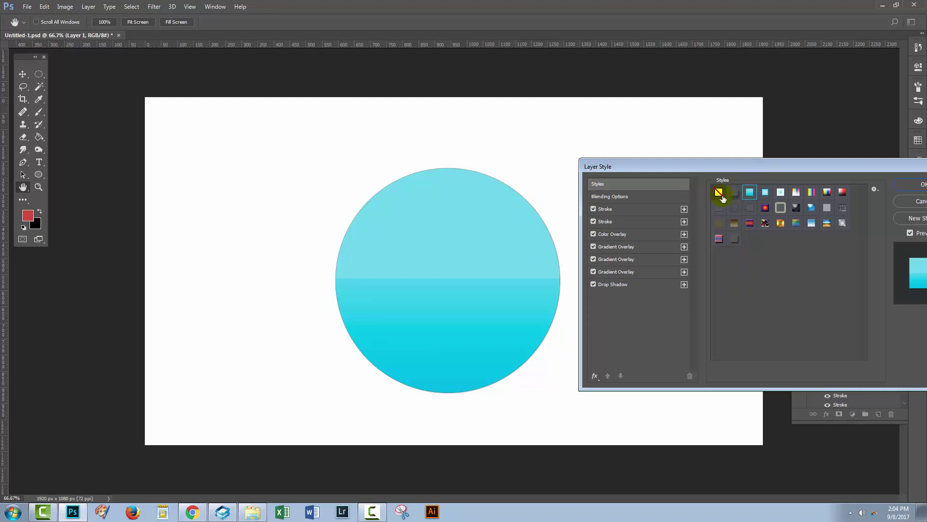
drag(759, 223, 745, 235)
drag(810, 167, 743, 152)
- Append the Glass Buttons style set to the existing style presets
click(802, 176)
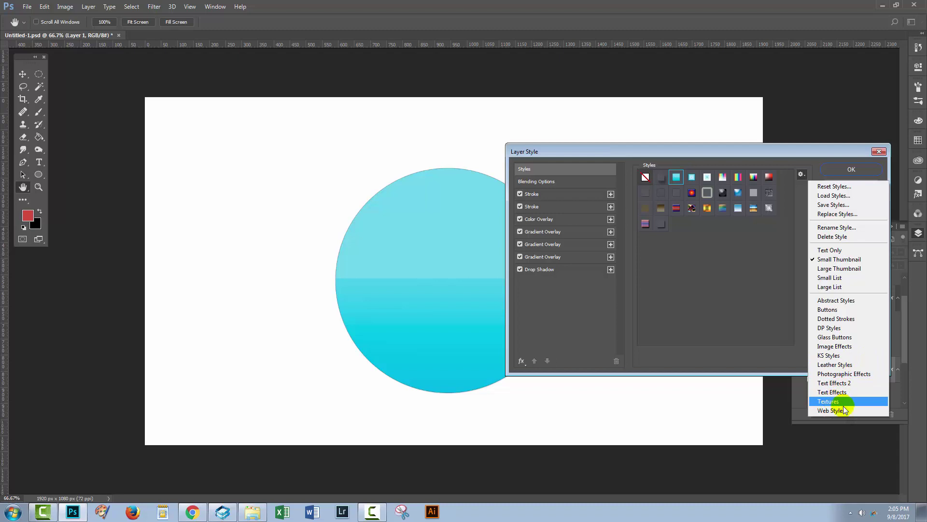
click(846, 338)
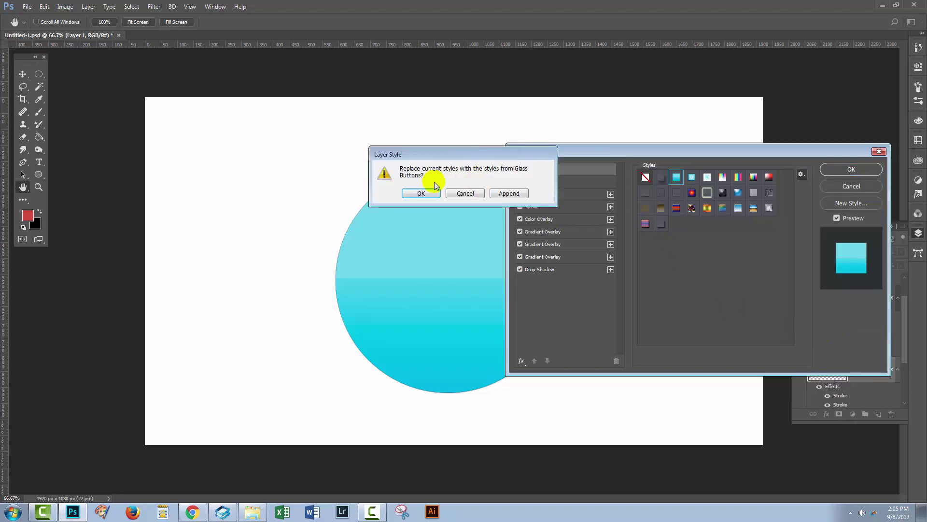
click(507, 194)
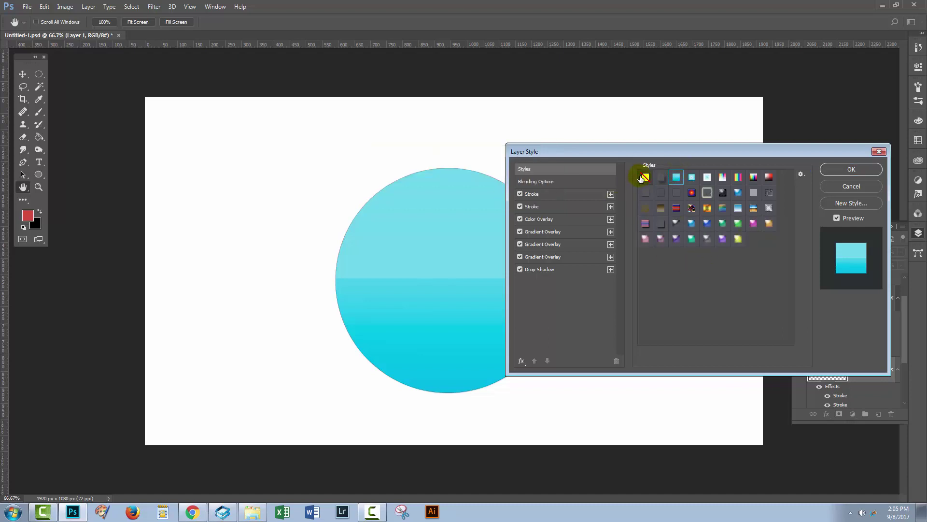
- Preview the green glass style, then give the circle the purple glass button style
drag(599, 150, 666, 165)
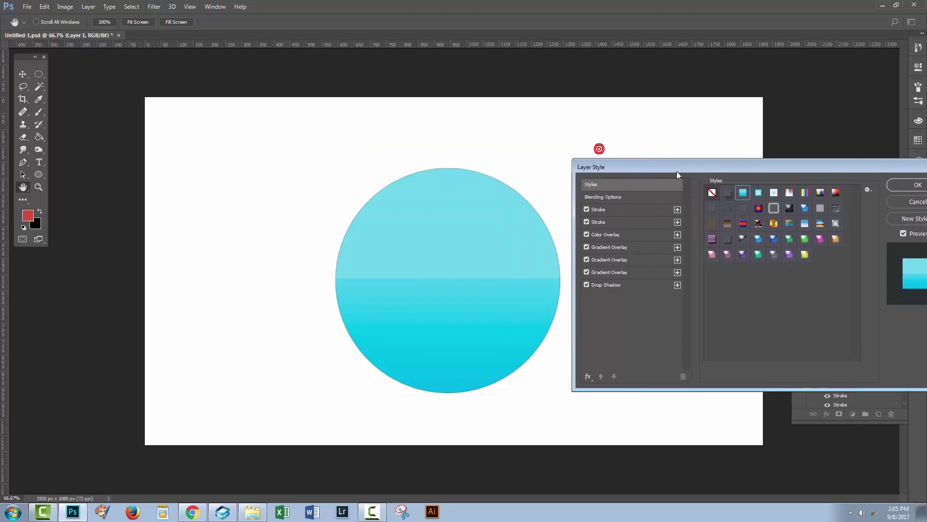
click(757, 251)
click(786, 254)
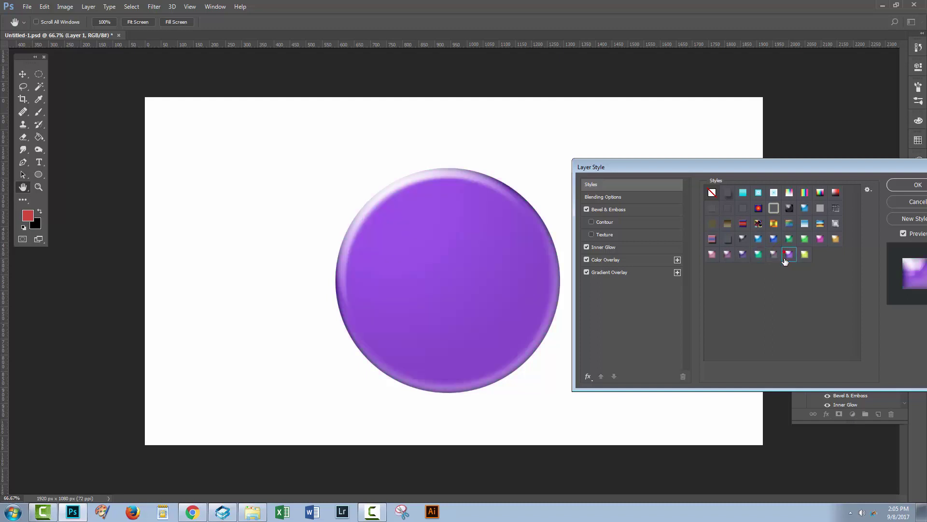
drag(751, 166, 645, 164)
- Confirm the purple glass style, then set the circle's Scale Effects to 188%
click(799, 186)
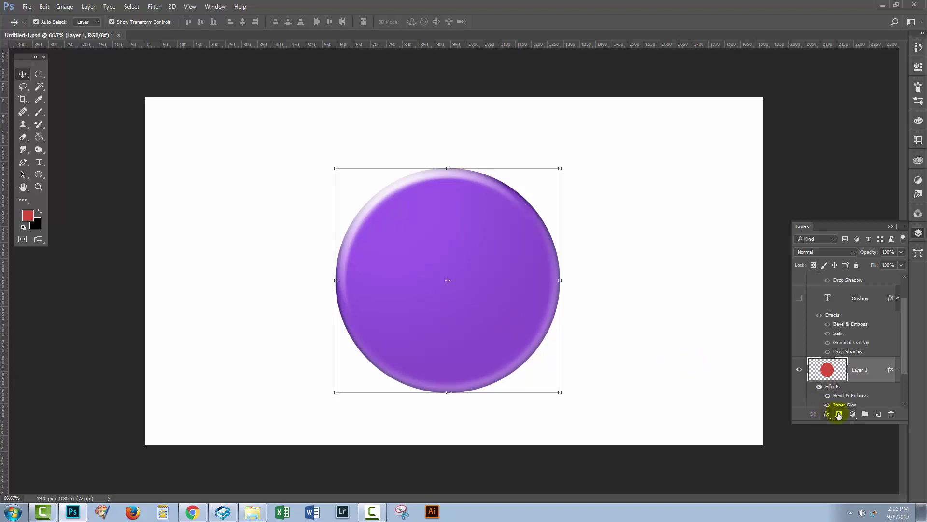
drag(835, 419, 834, 461)
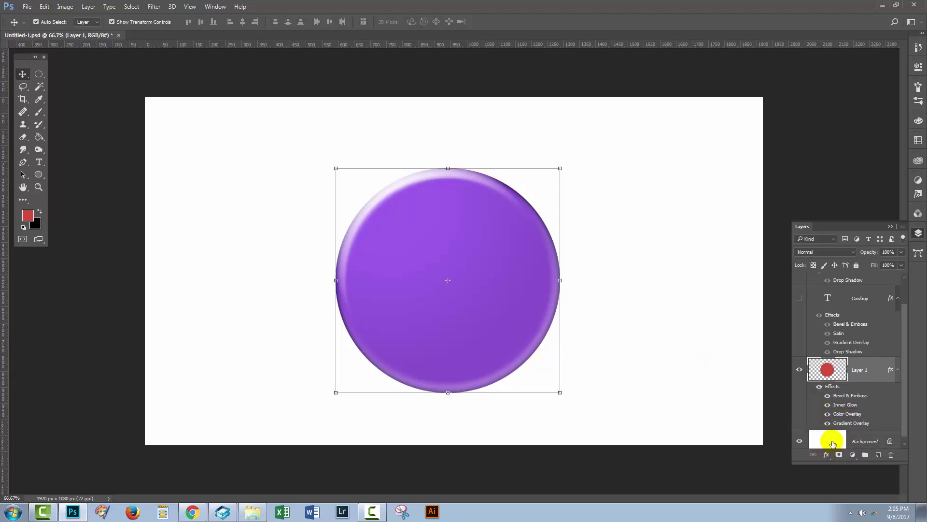
right_click(844, 400)
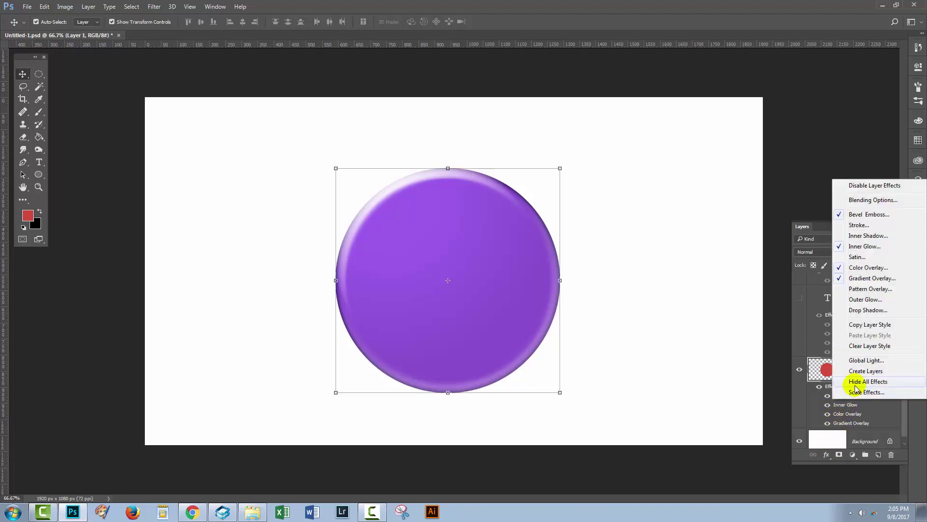
click(856, 393)
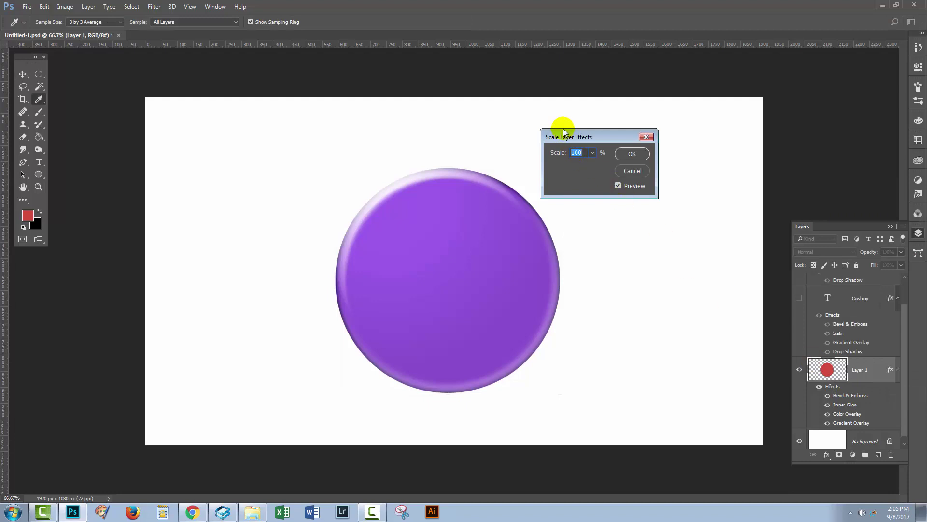
drag(567, 137, 629, 202)
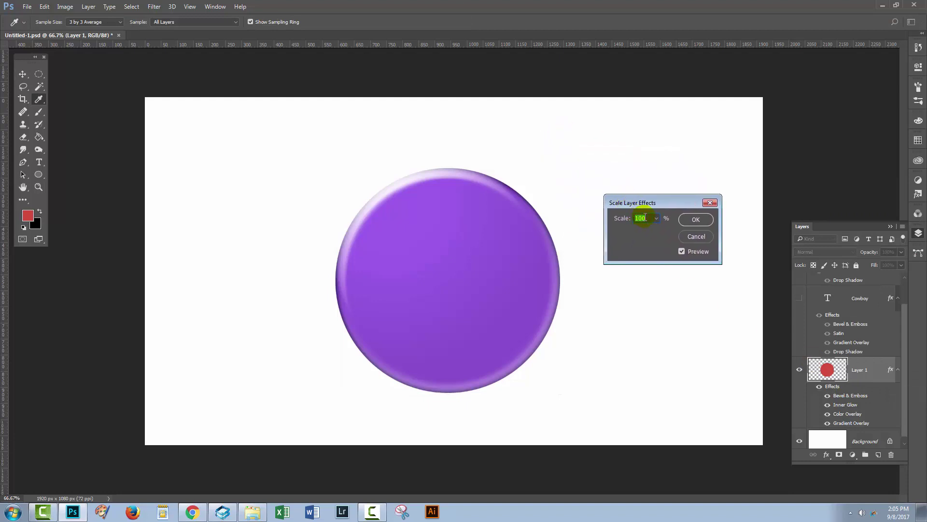
text(50)
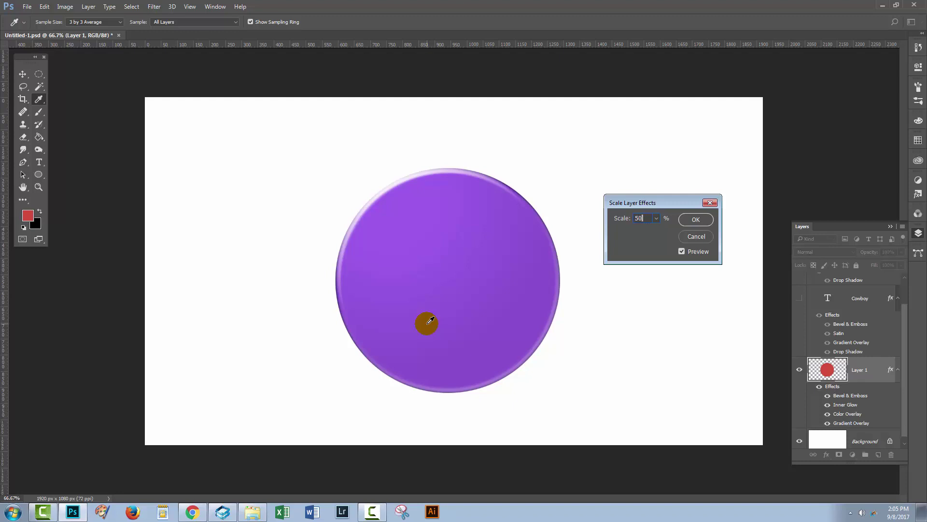
click(656, 218)
drag(661, 232, 658, 233)
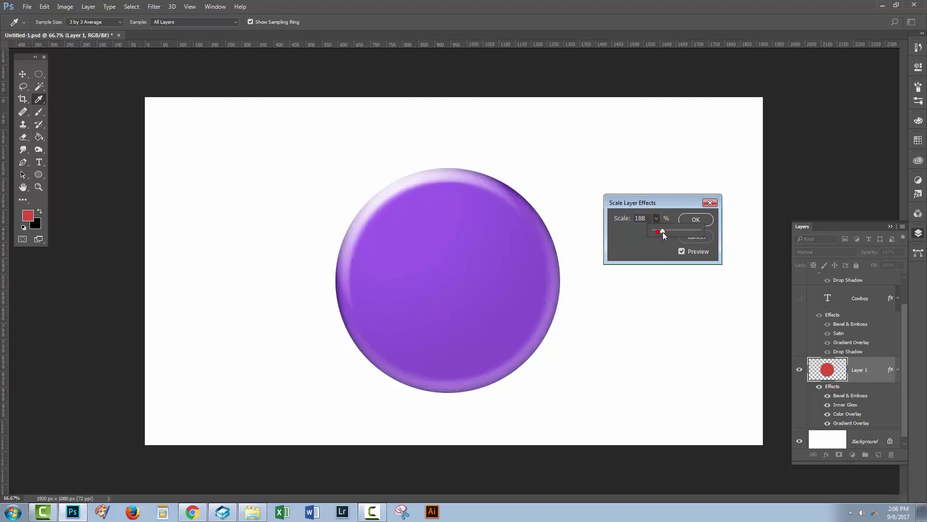
drag(662, 232, 662, 232)
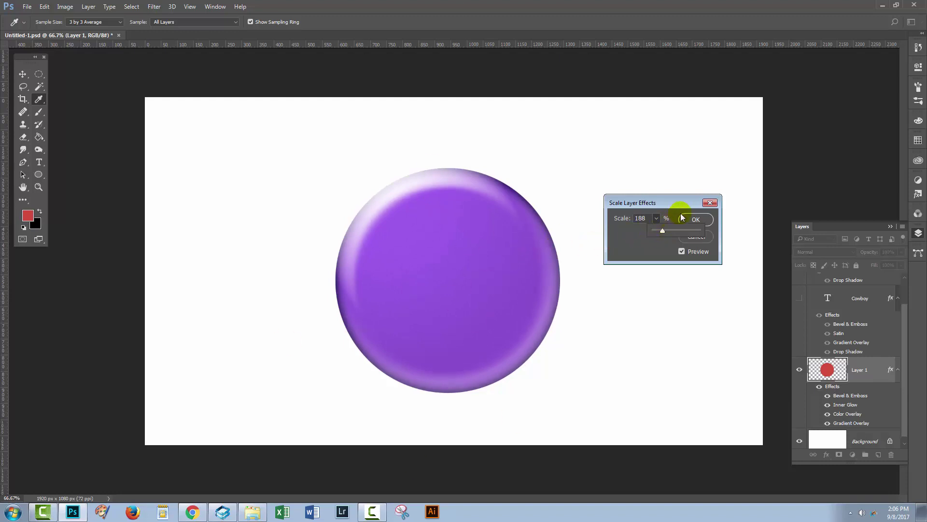
click(652, 263)
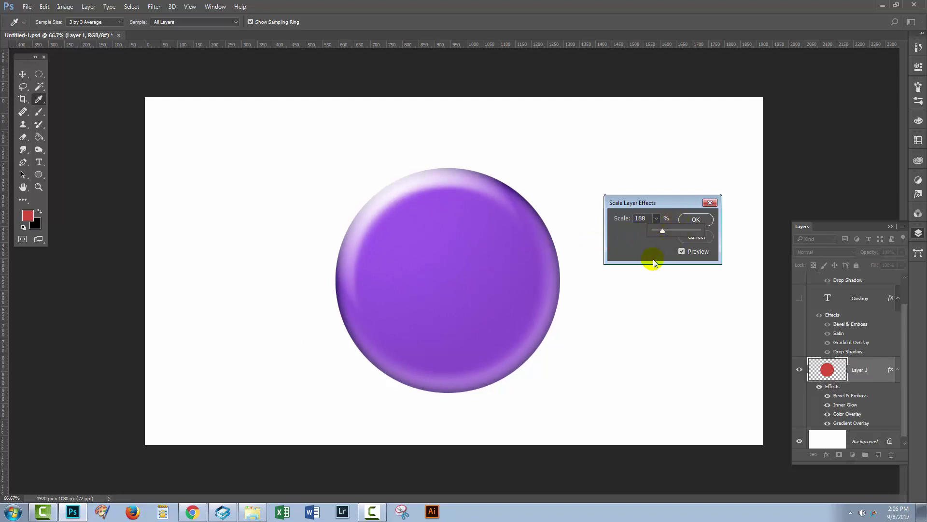
click(690, 221)
click(629, 359)
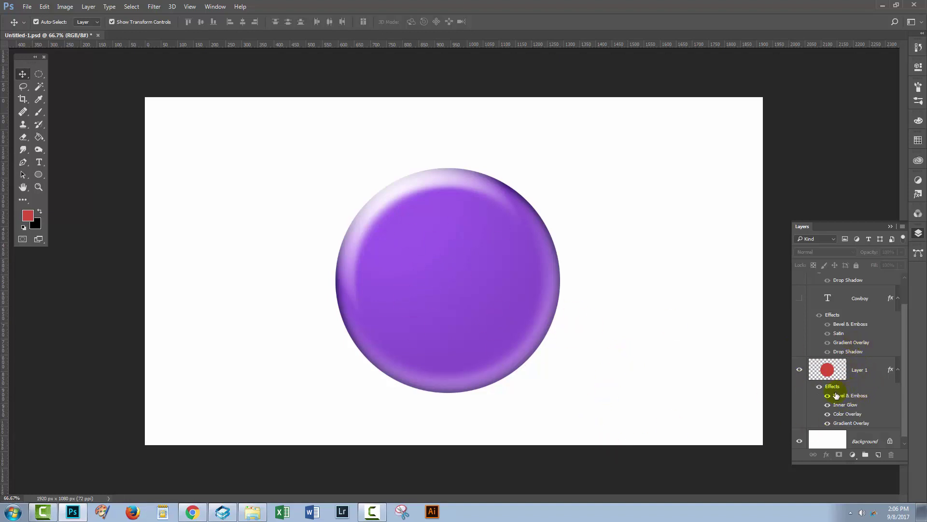
- Copy Layer 1's purple glass style, then make Deamers visible and hide Layer 1
right_click(836, 395)
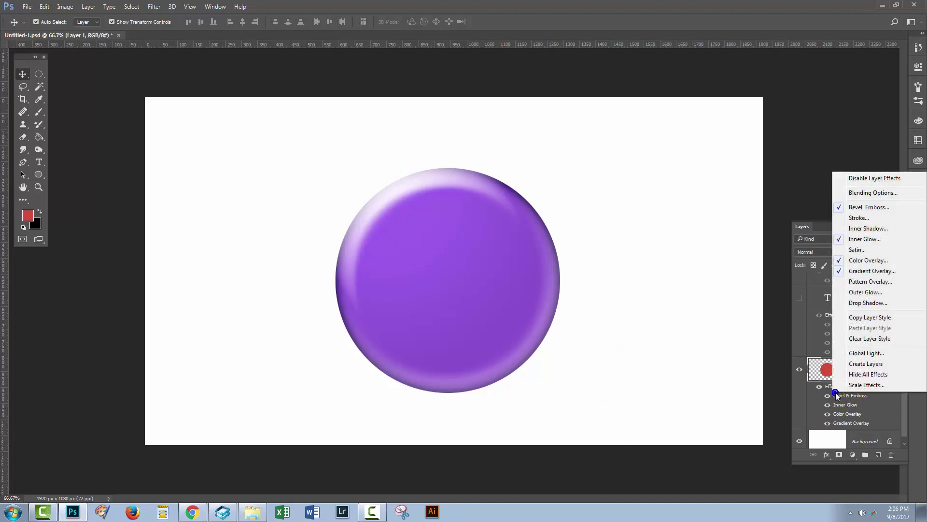
click(873, 318)
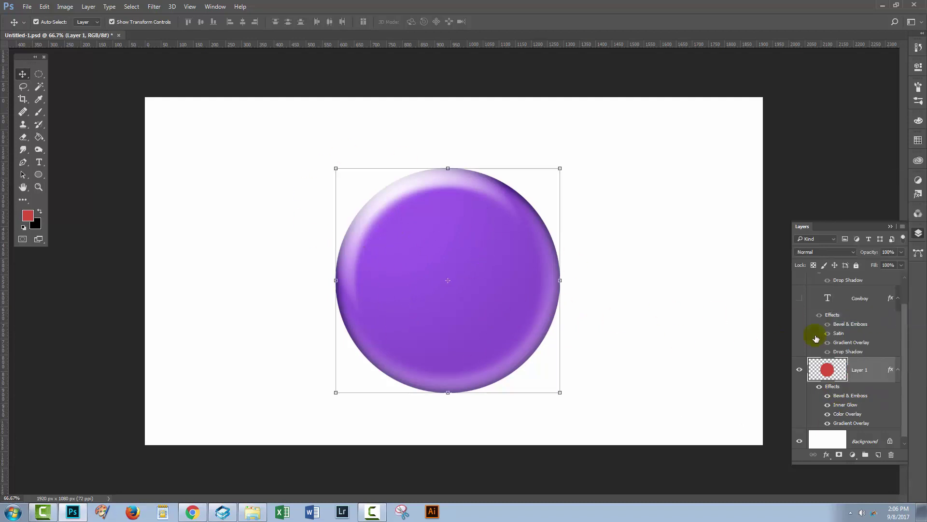
drag(905, 337, 905, 301)
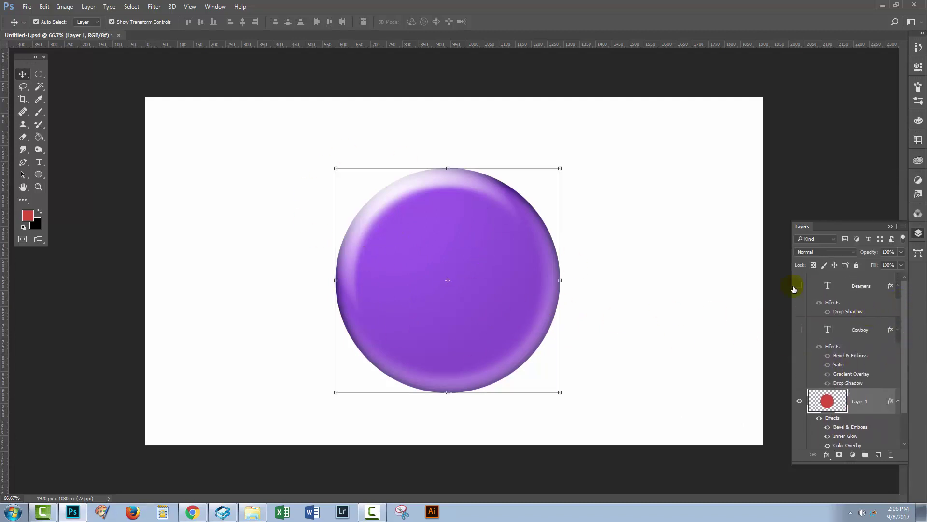
click(800, 285)
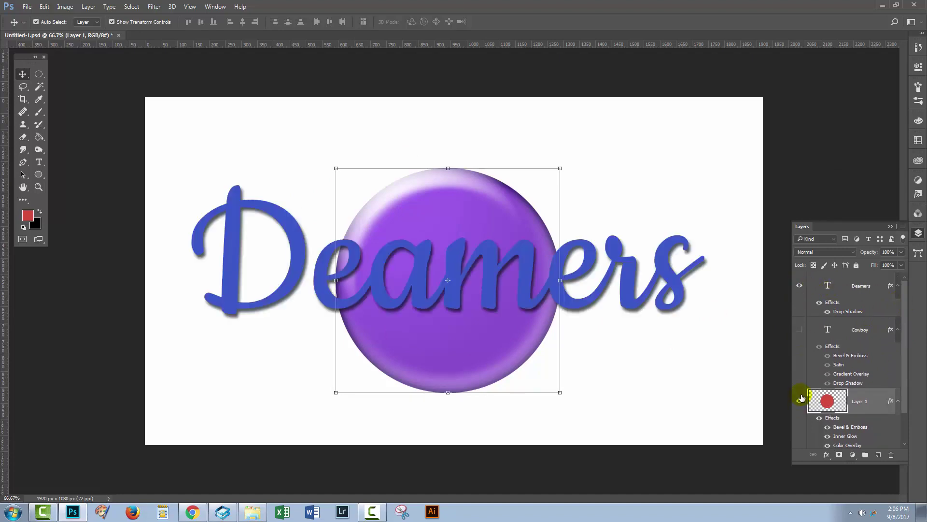
click(799, 400)
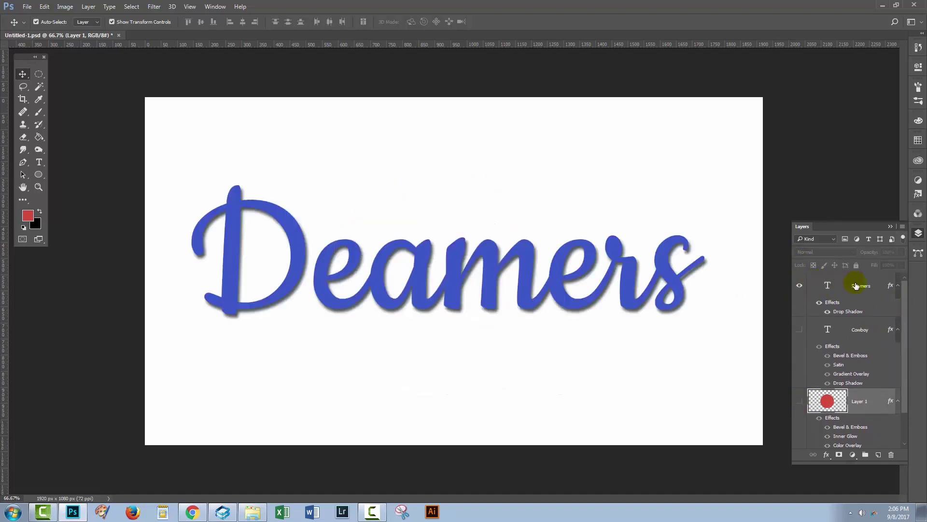
- Paste the copied purple glass style onto the Deamers layer, then deselect it
right_click(856, 286)
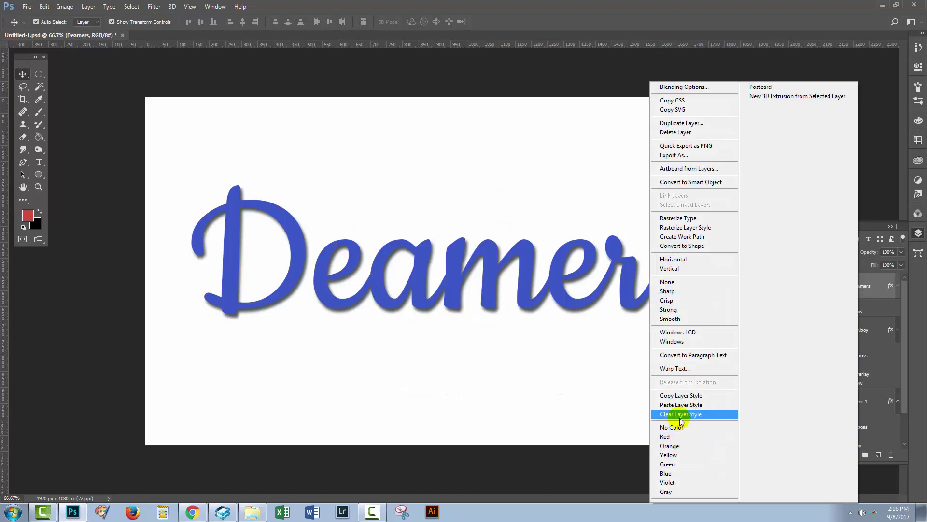
click(681, 405)
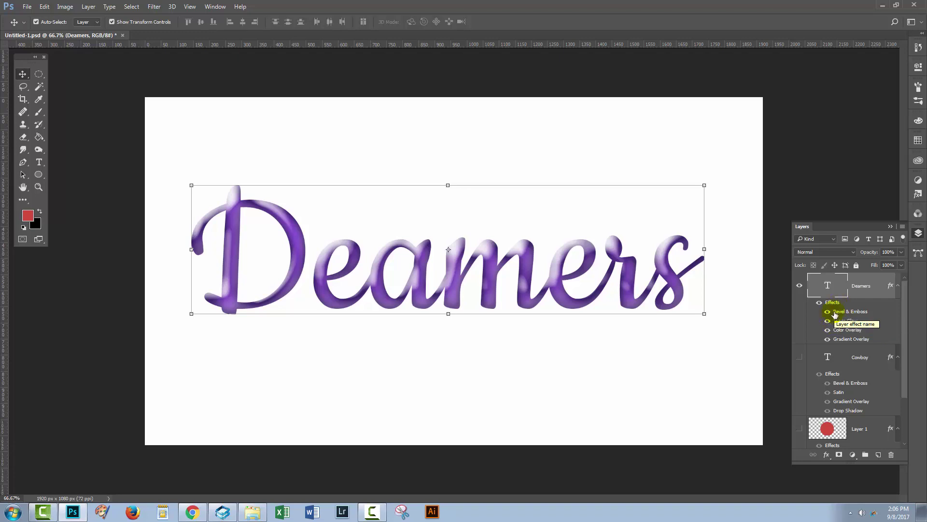
click(647, 415)
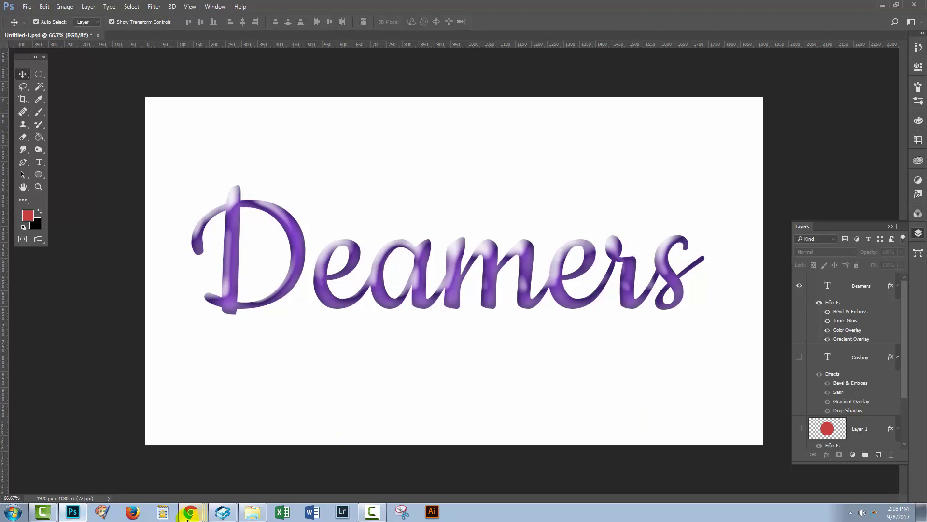
mouse_move(190, 512)
click(189, 498)
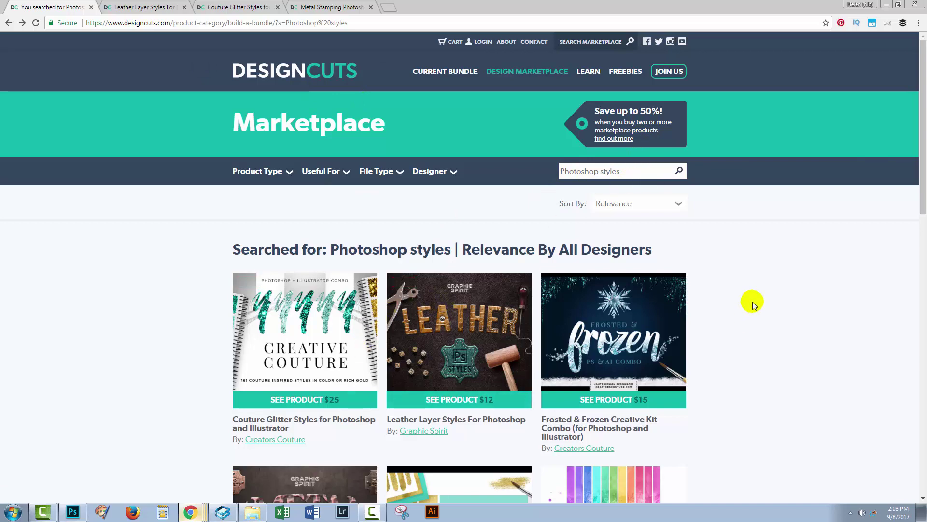
scroll(725, 271, down, 3)
scroll(723, 329, down, 2)
scroll(722, 368, down, 4)
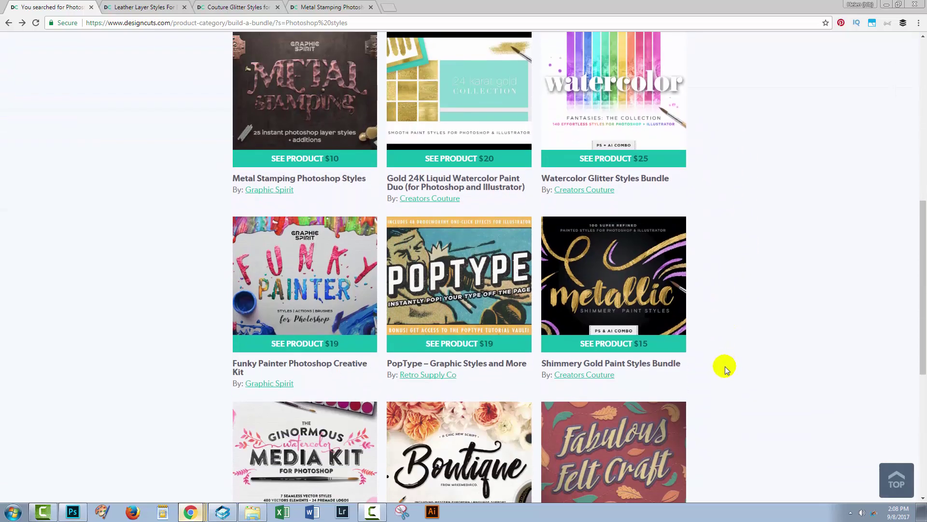
scroll(719, 382, up, 10)
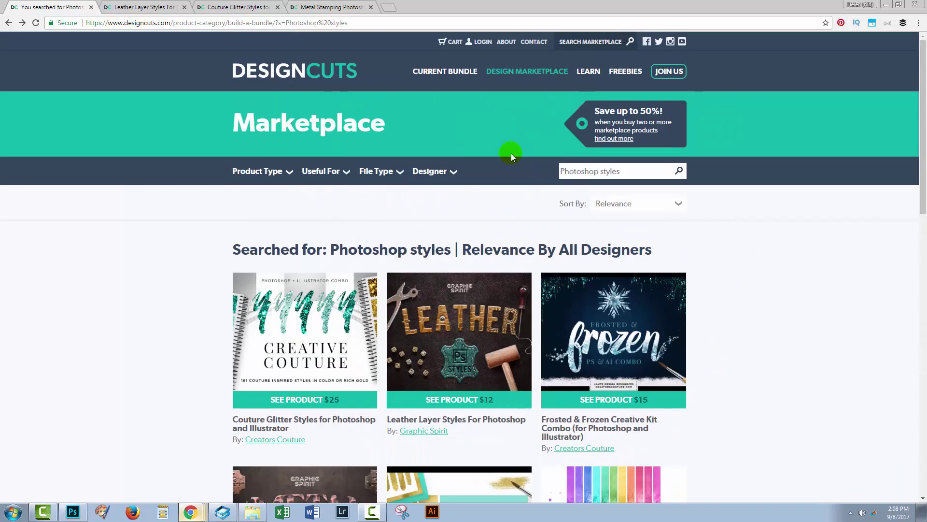
click(121, 7)
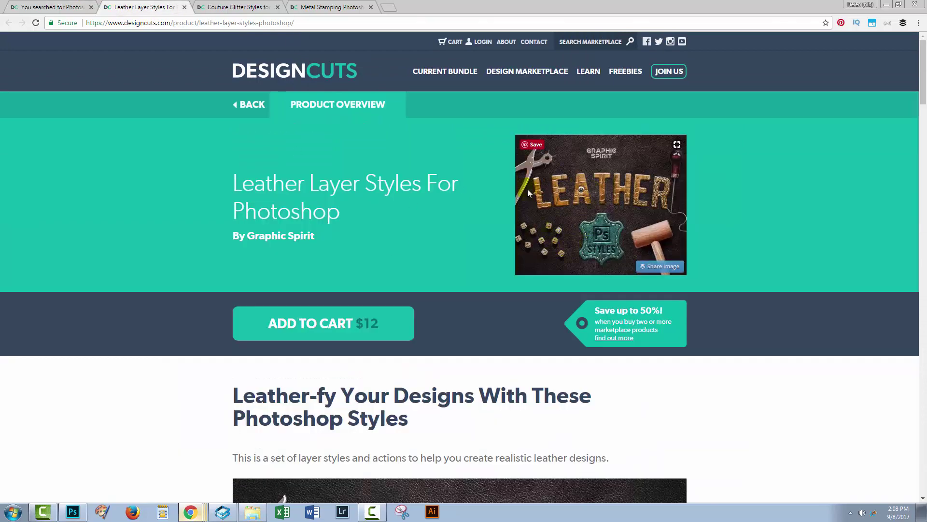
click(237, 7)
click(340, 9)
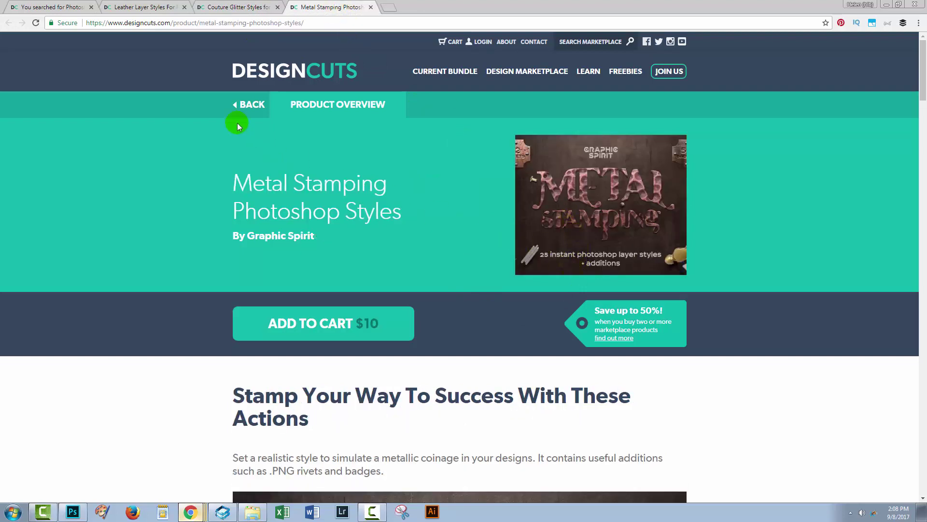
click(60, 10)
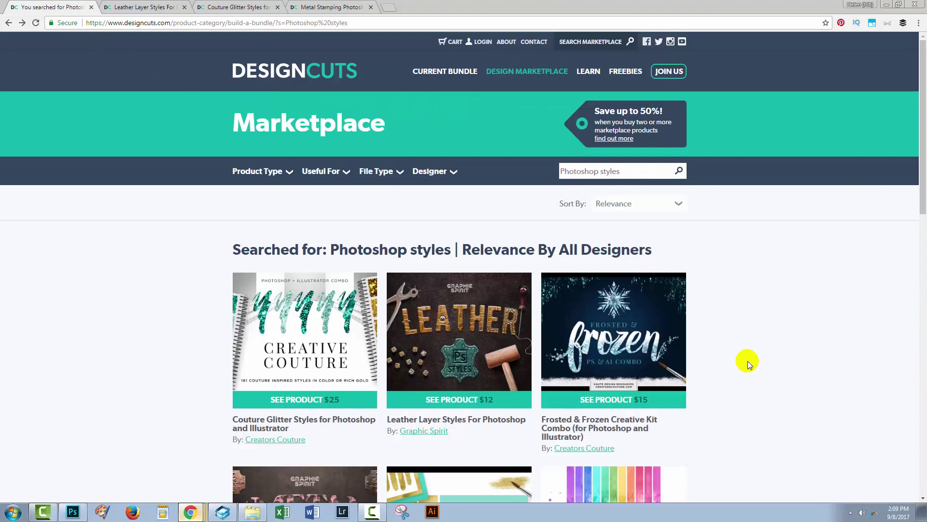
scroll(748, 363, down, 1)
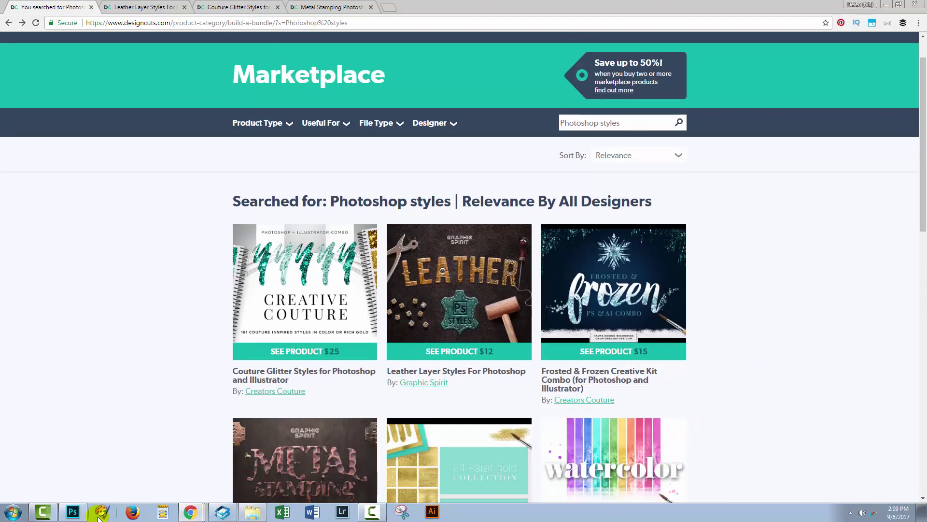
- Hide the Deamers text and replace Cowboy's effects with a single Bevel & Emboss
click(73, 512)
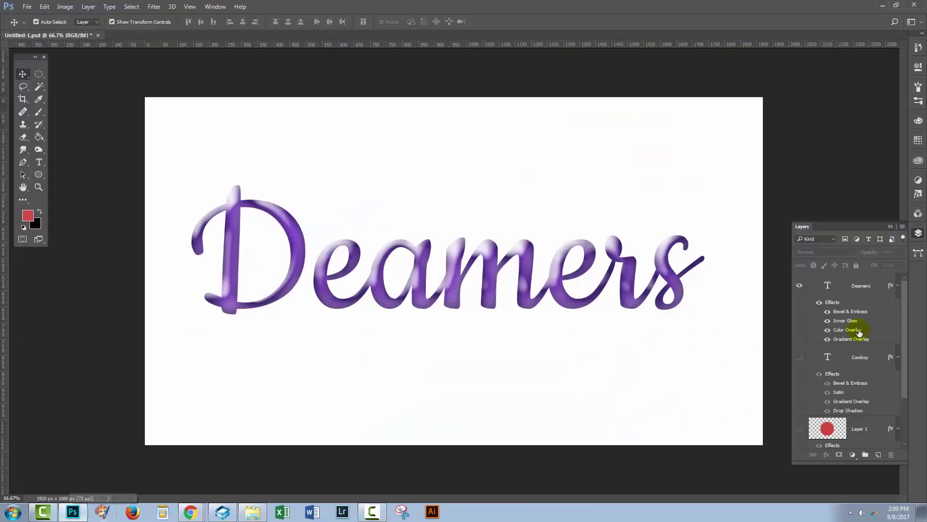
click(800, 285)
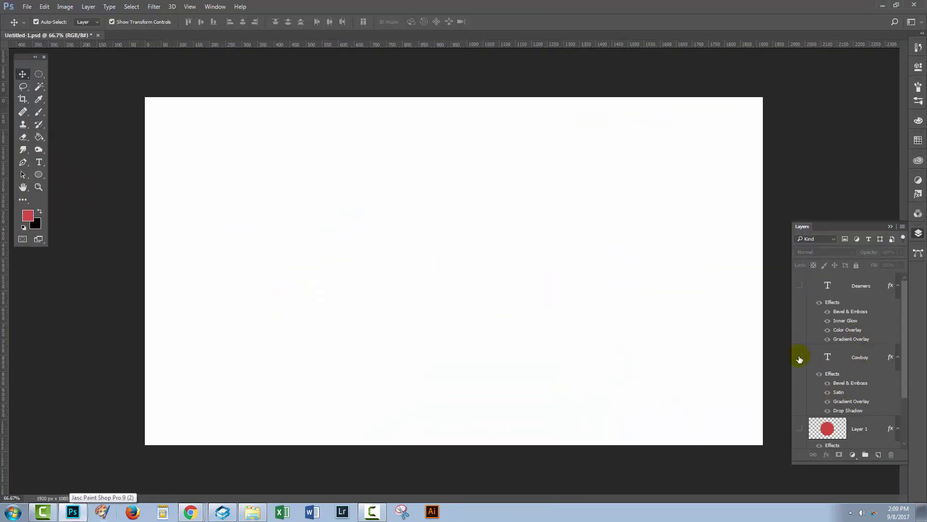
click(799, 359)
click(849, 360)
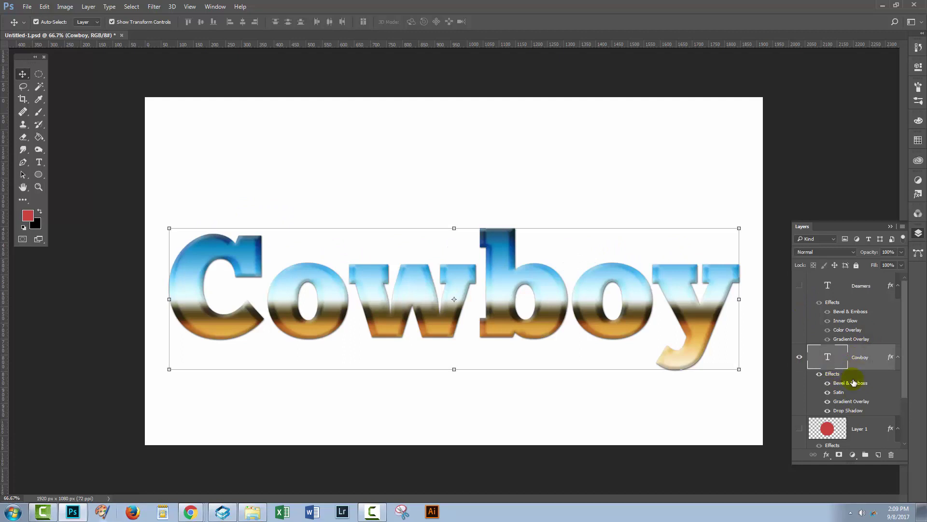
drag(853, 375, 890, 454)
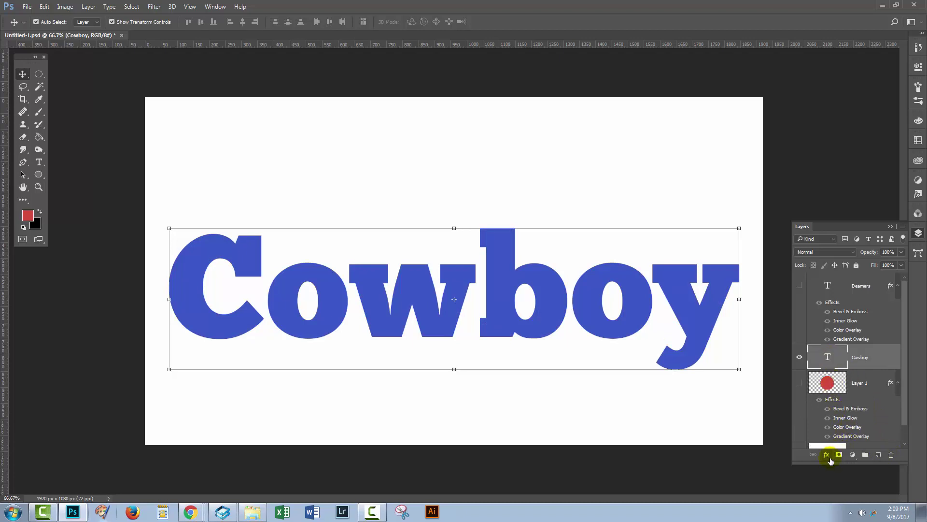
click(826, 454)
click(847, 355)
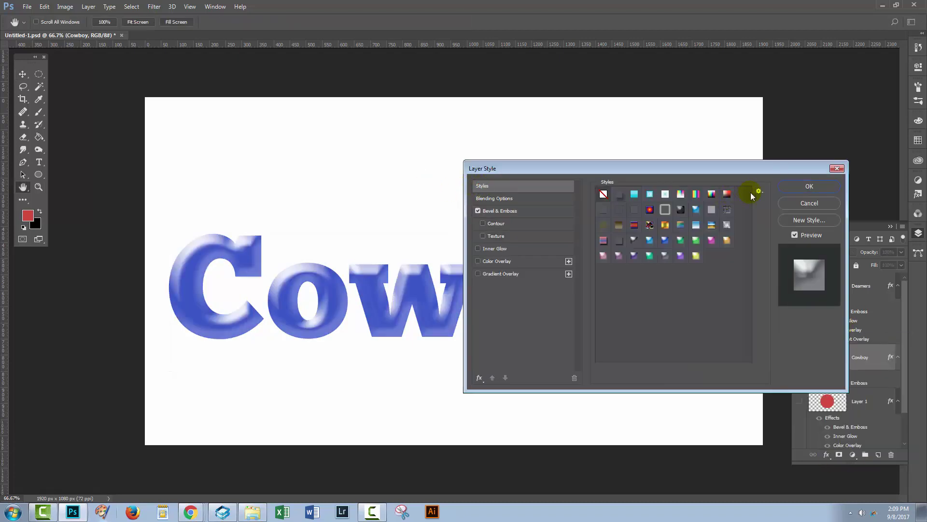
- Append the Leather Styles presets to the existing style library
click(759, 191)
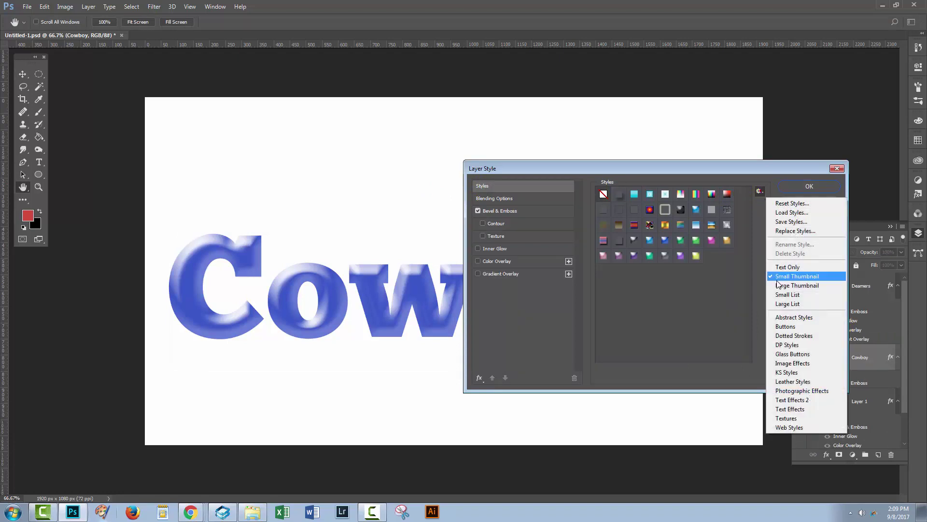
click(799, 379)
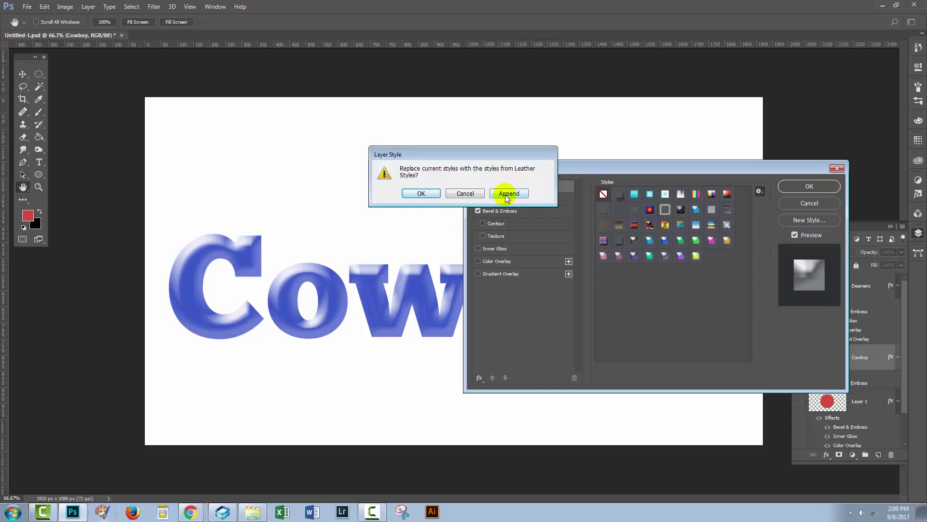
click(507, 194)
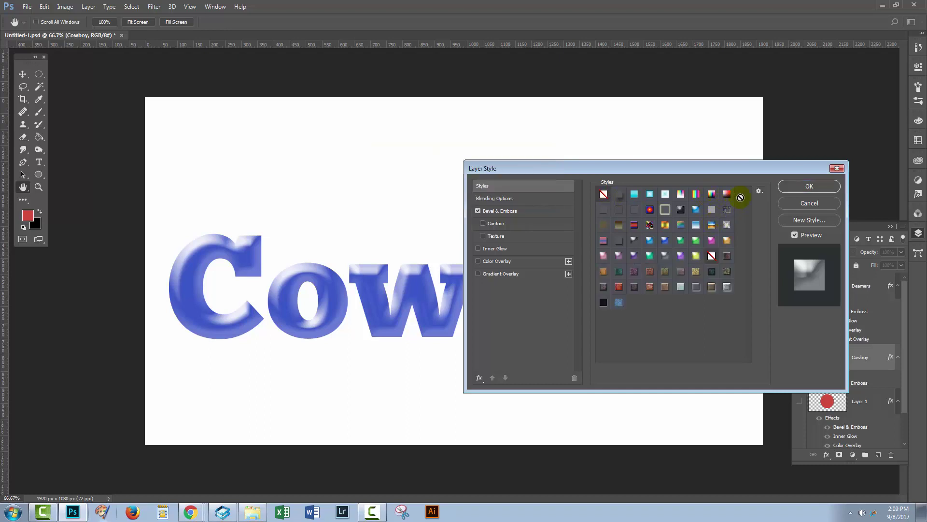
click(760, 192)
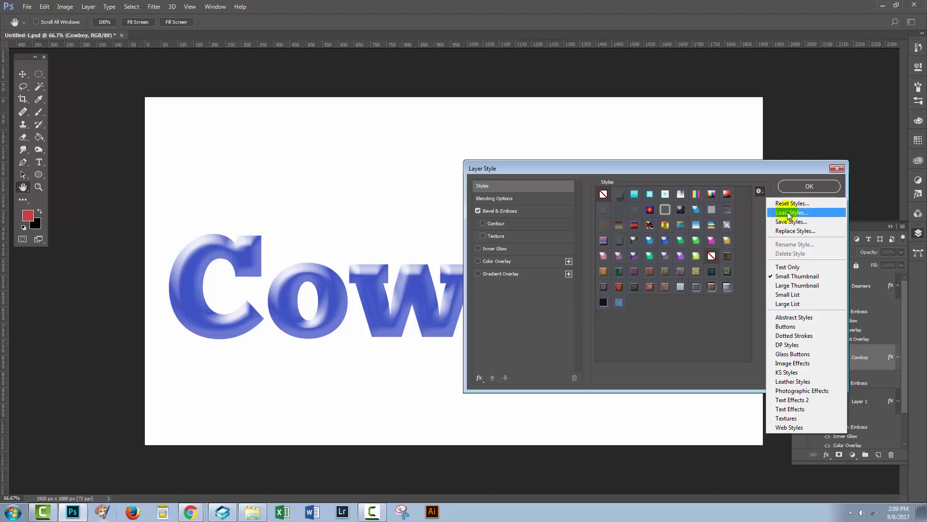
click(806, 188)
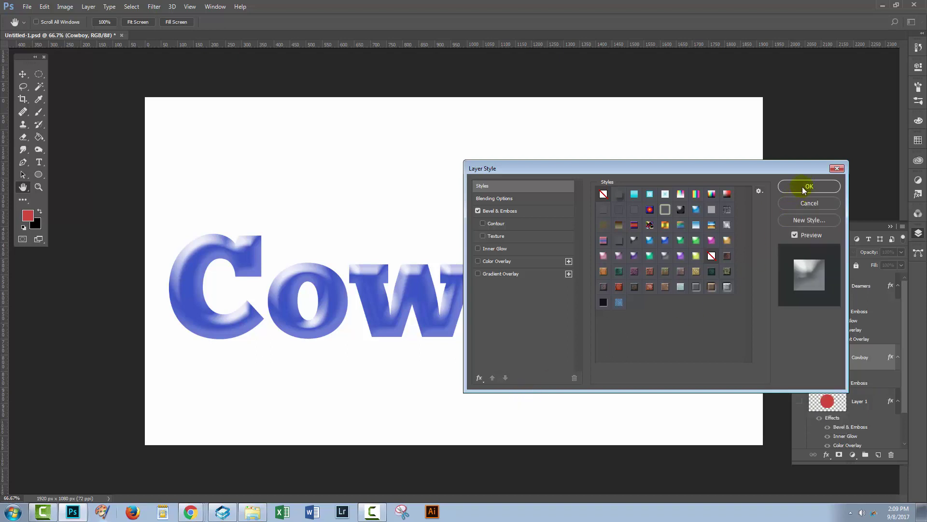
click(804, 188)
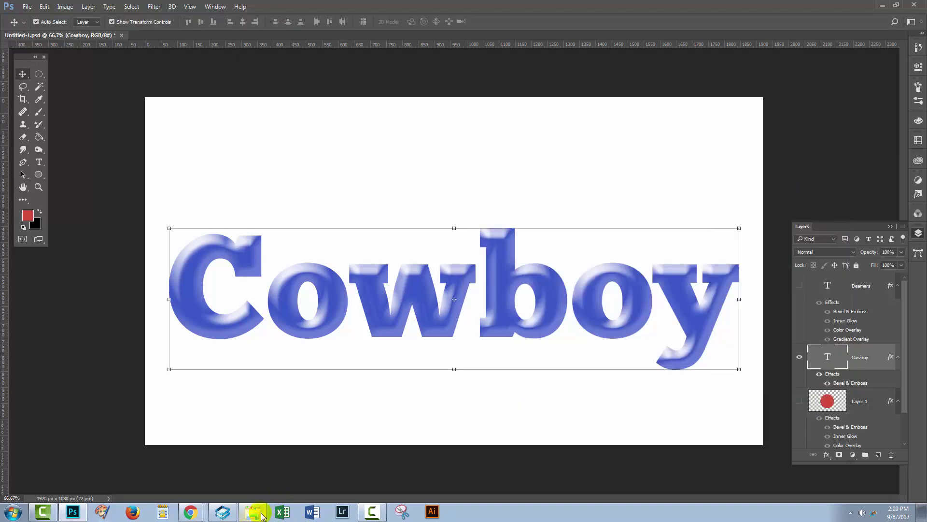
click(252, 512)
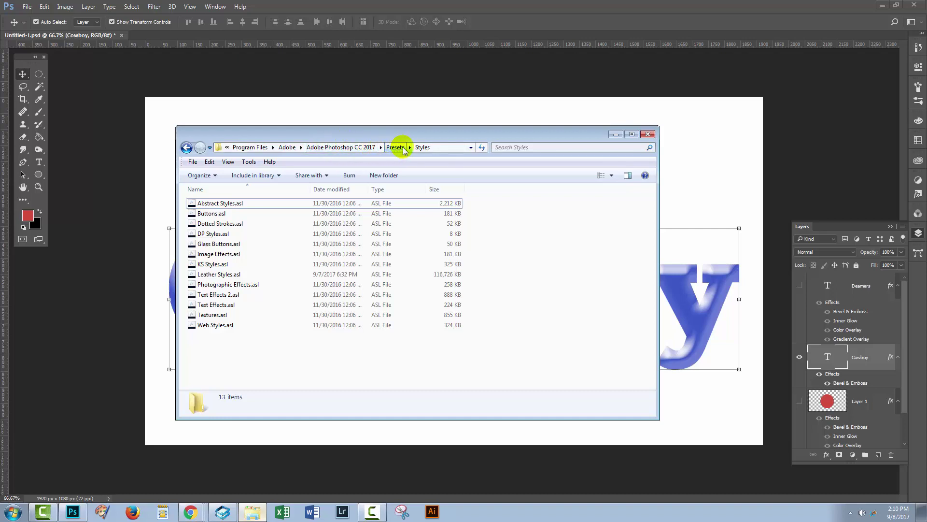
click(220, 274)
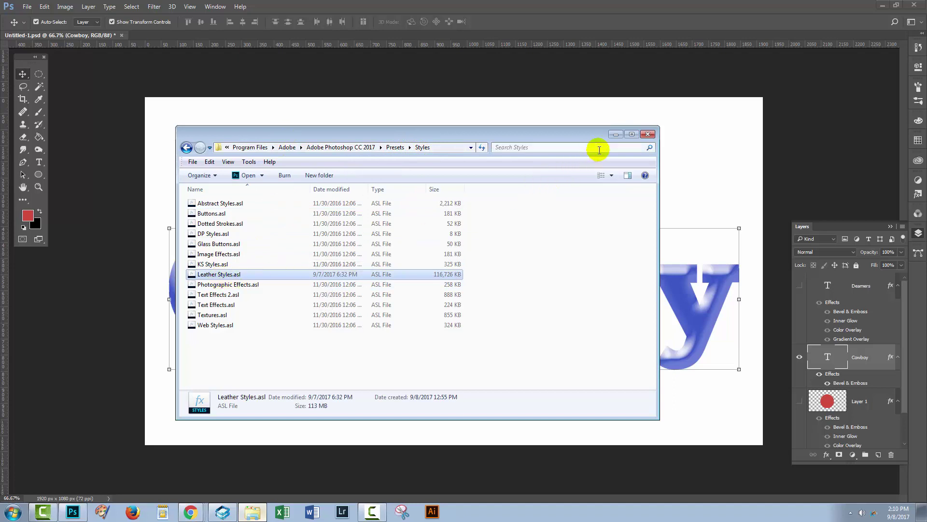
click(649, 134)
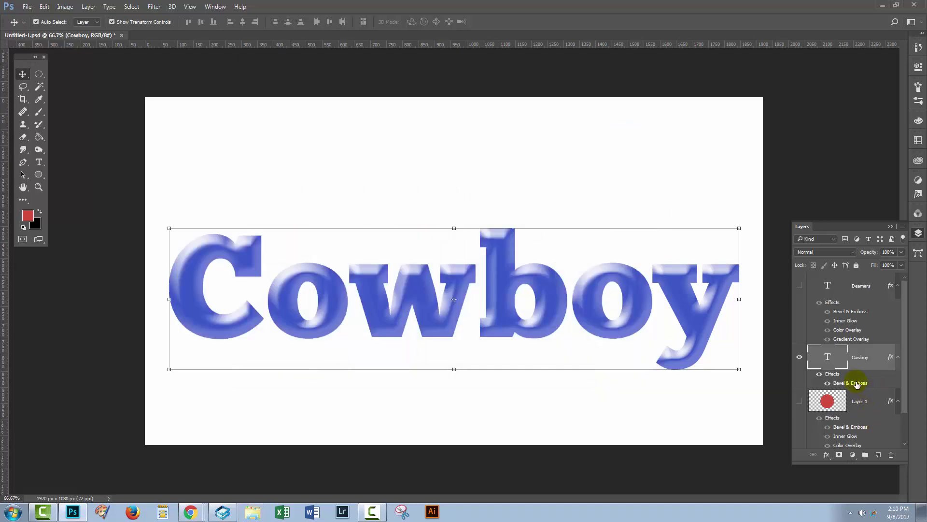
- Try red leather and green crocodile leather styles on the Cowboy text
double_click(853, 378)
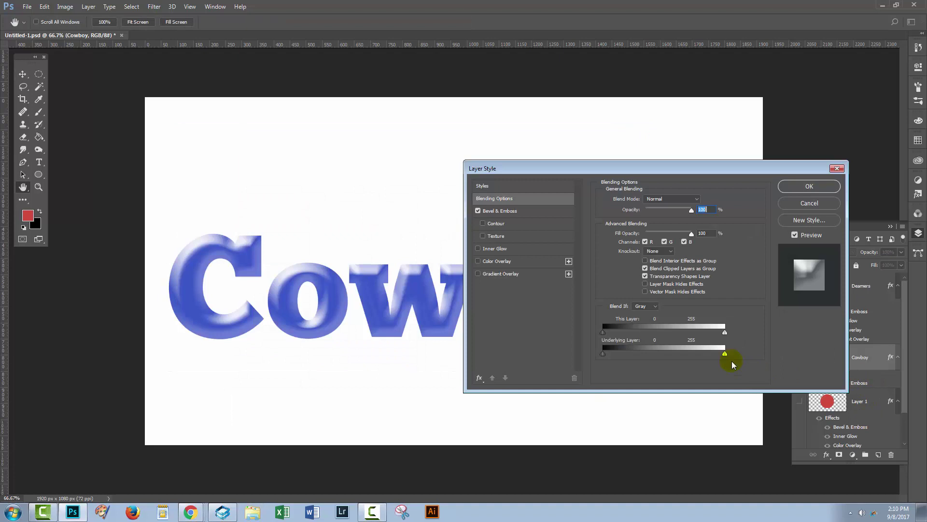
click(513, 189)
mouse_move(539, 167)
mouse_down()
mouse_move(658, 234)
mouse_move(678, 231)
mouse_move(652, 245)
mouse_move(704, 232)
mouse_move(703, 211)
mouse_up()
click(788, 335)
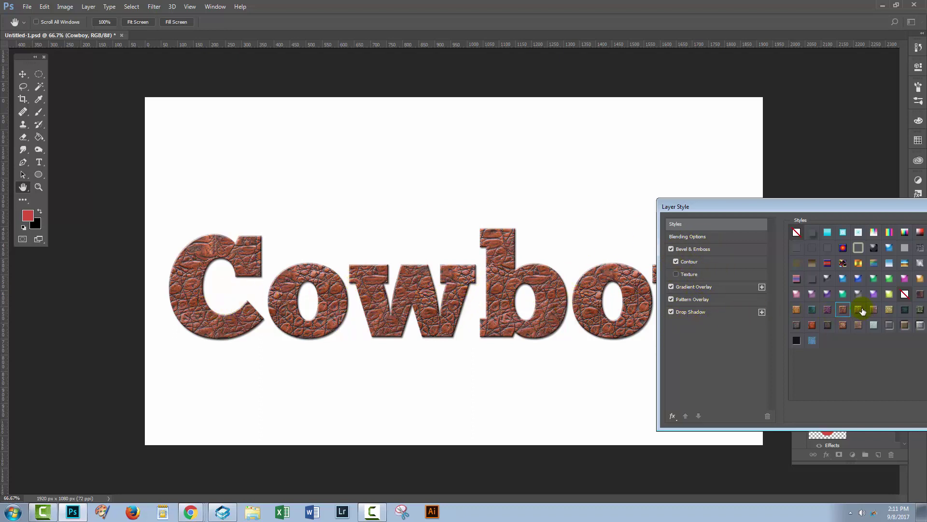
click(858, 310)
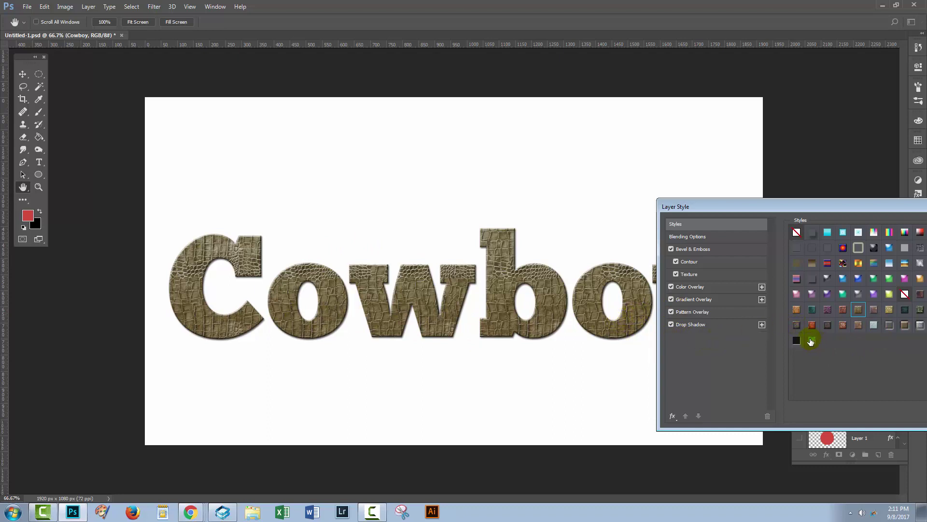
- Apply the blue denim style to Cowboy and confirm it
click(812, 342)
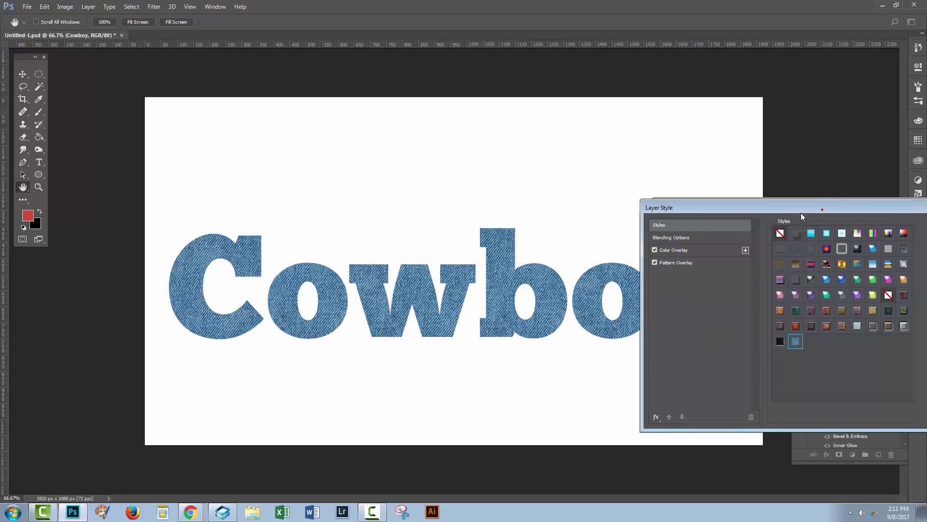
drag(790, 219, 573, 233)
click(777, 244)
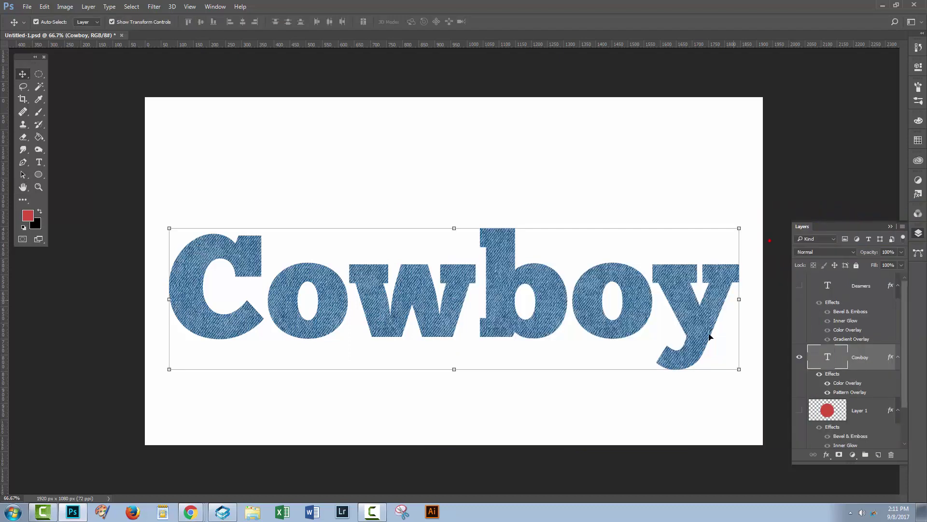
click(625, 430)
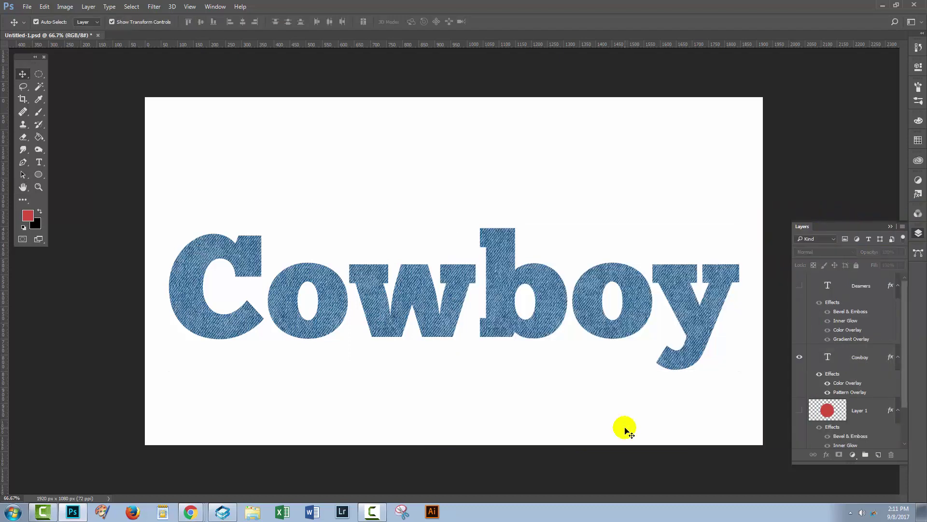